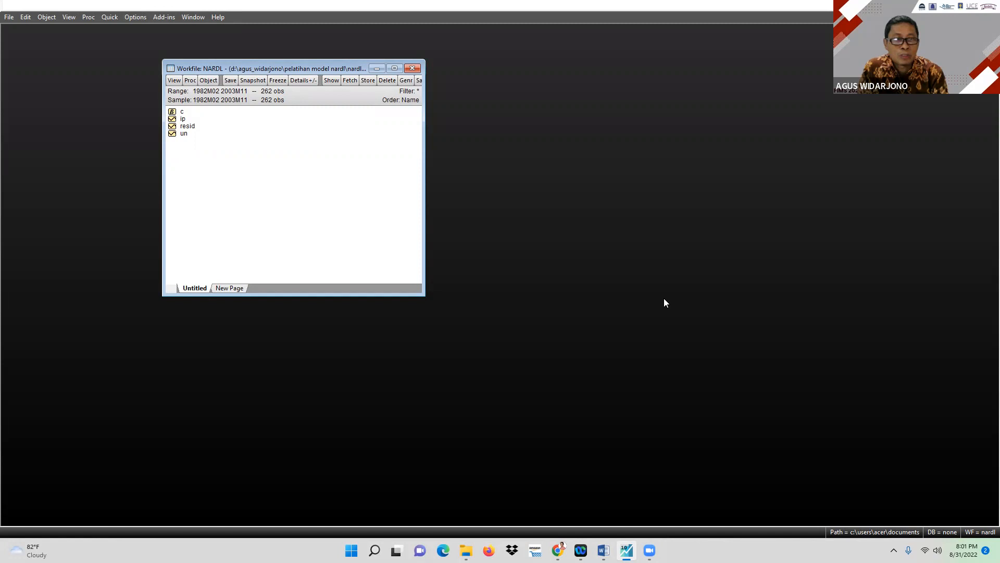
# Locate the NARDL add-in in the list of downloadable EViews add-ins, view its description, and close the list.
pyautogui.click(163, 17)
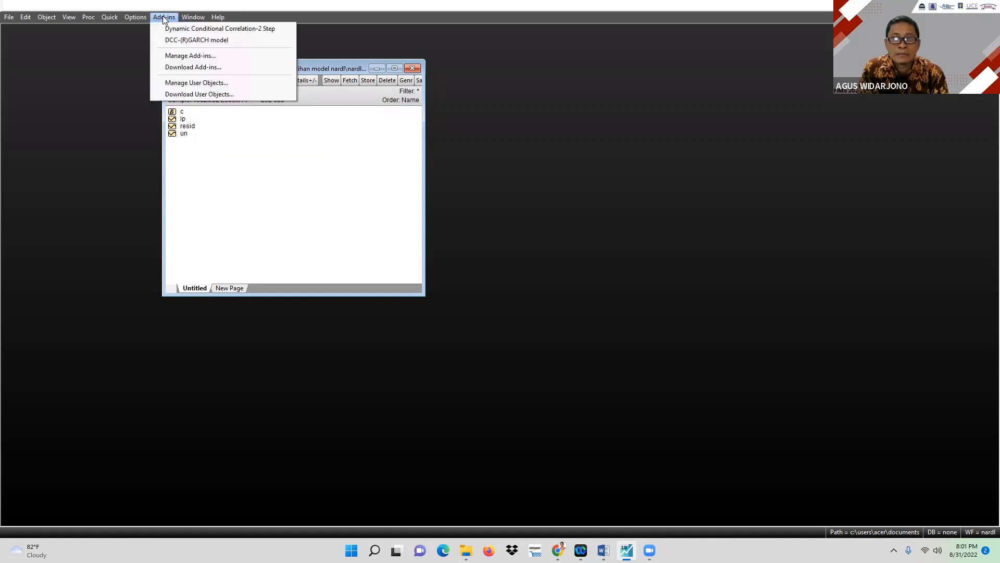
pyautogui.click(188, 69)
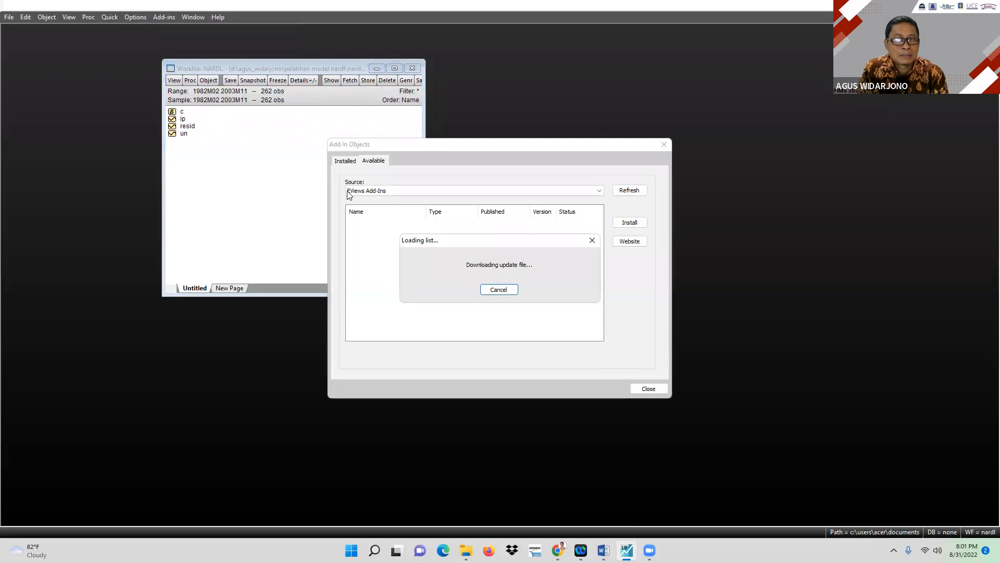
pyautogui.scroll(-4, 594, 242)
pyautogui.scroll(-12, 597, 233)
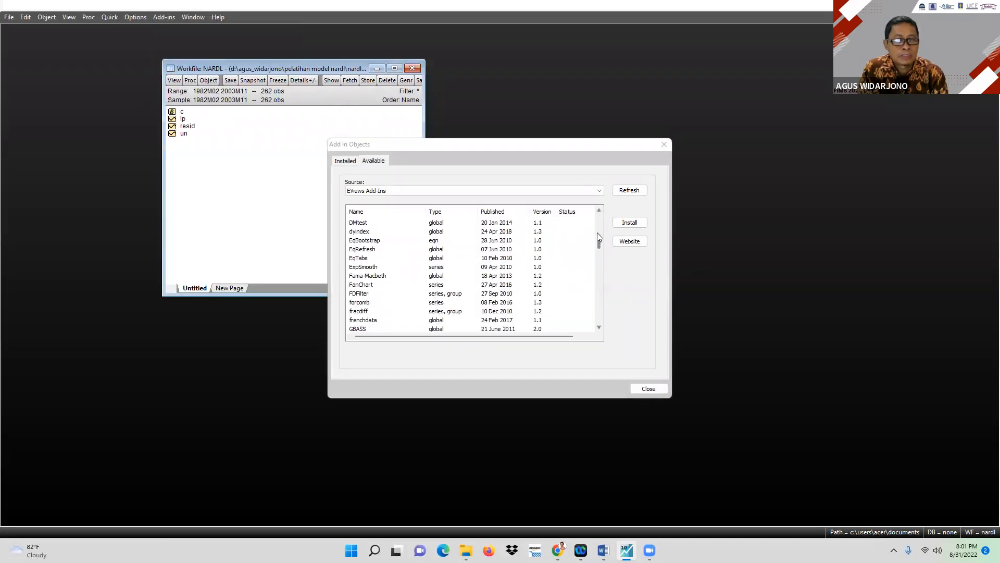
pyautogui.scroll(-4, 597, 232)
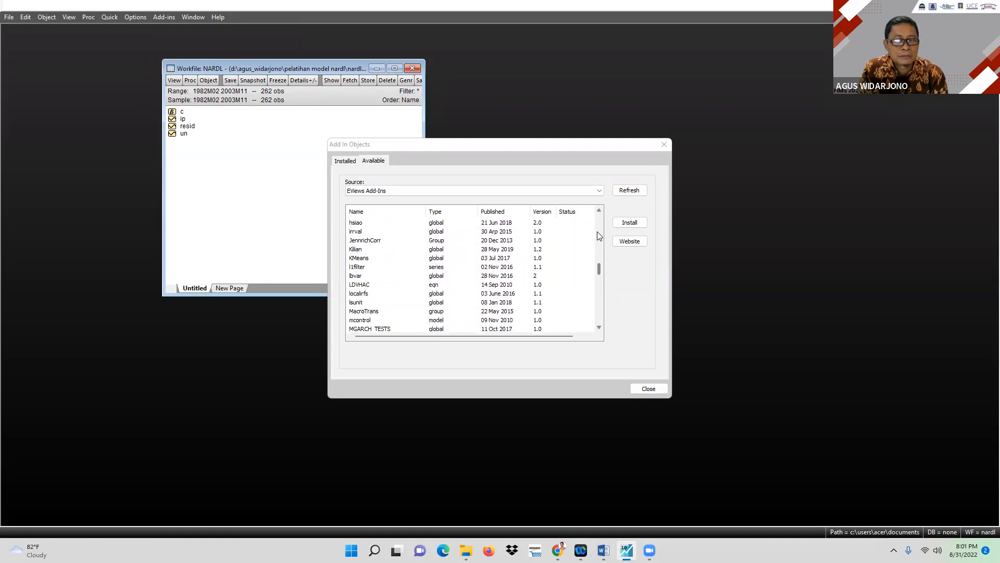
pyautogui.scroll(-2, 597, 231)
pyautogui.click(361, 304)
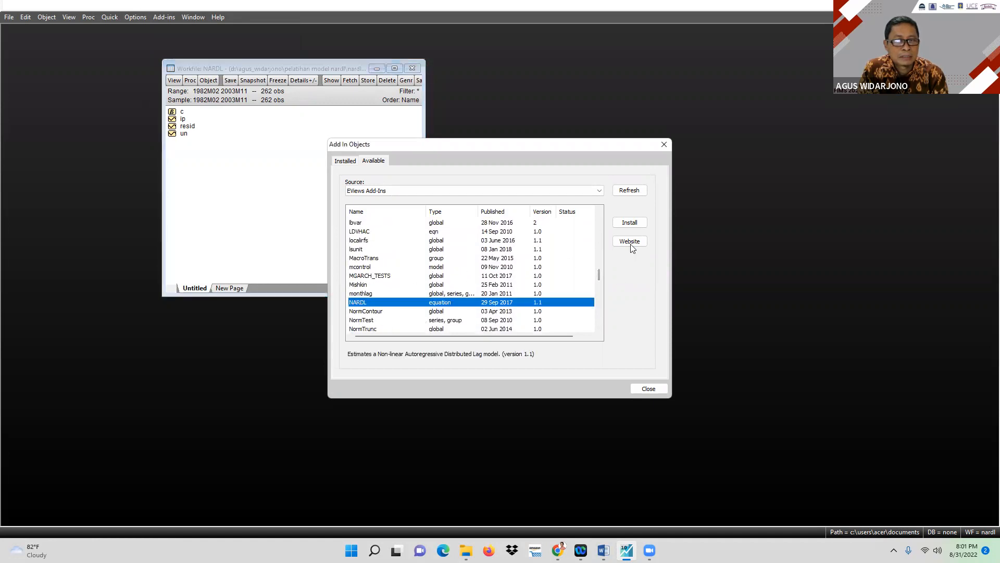
pyautogui.click(649, 389)
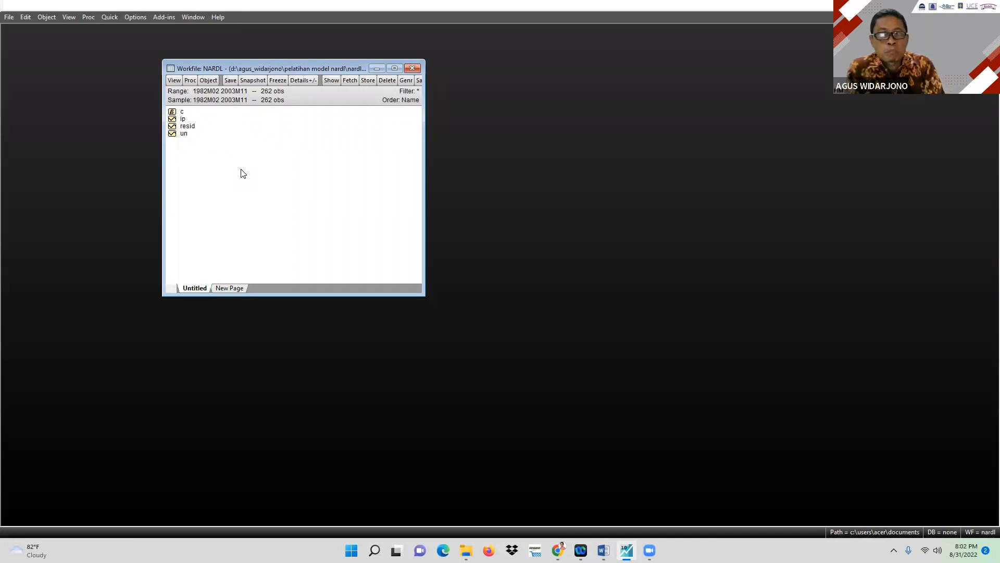
# Set up a new equation estimation with the ARDL method and the dynamic specification UN IP.
pyautogui.click(110, 18)
pyautogui.click(142, 114)
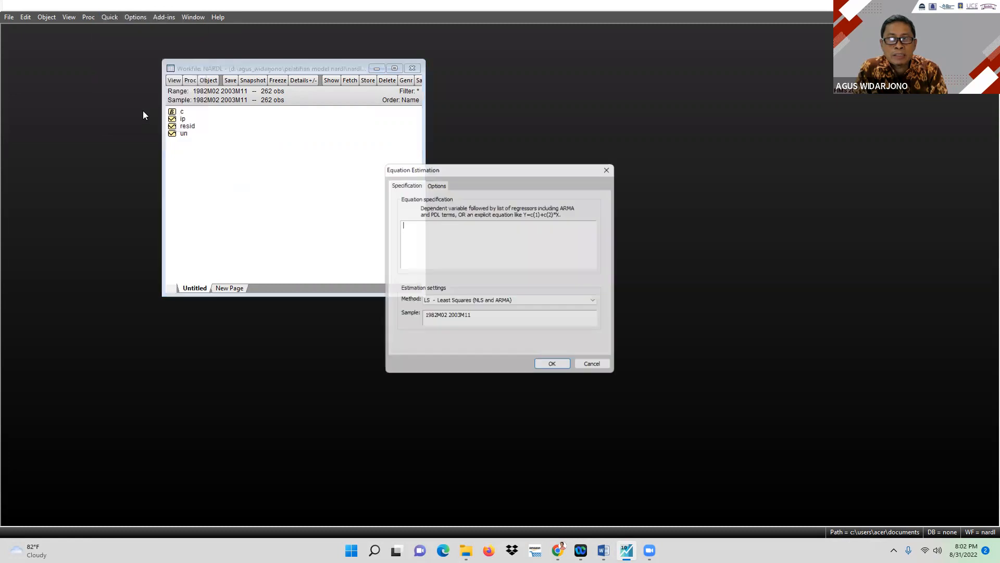
pyautogui.click(599, 301)
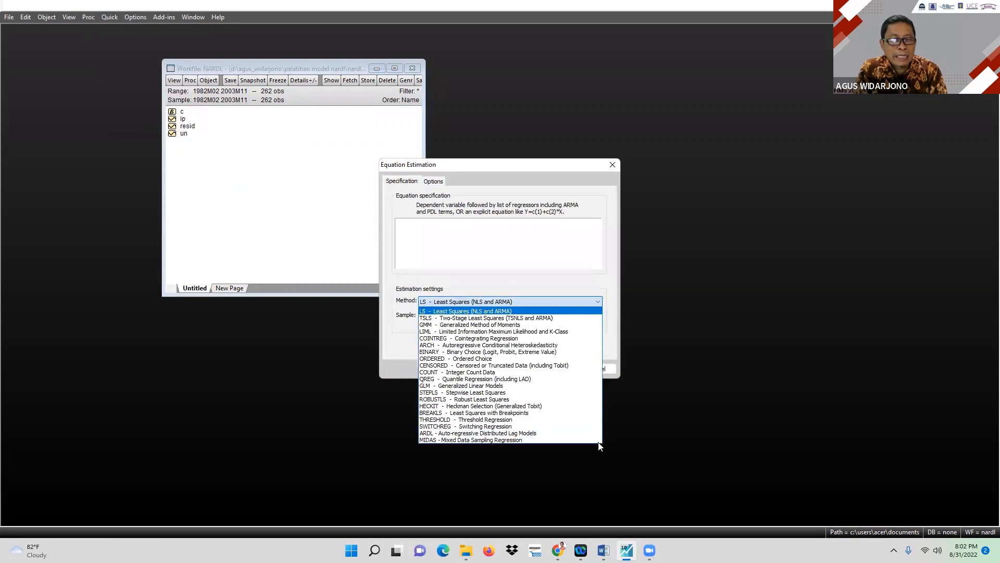
pyautogui.click(525, 433)
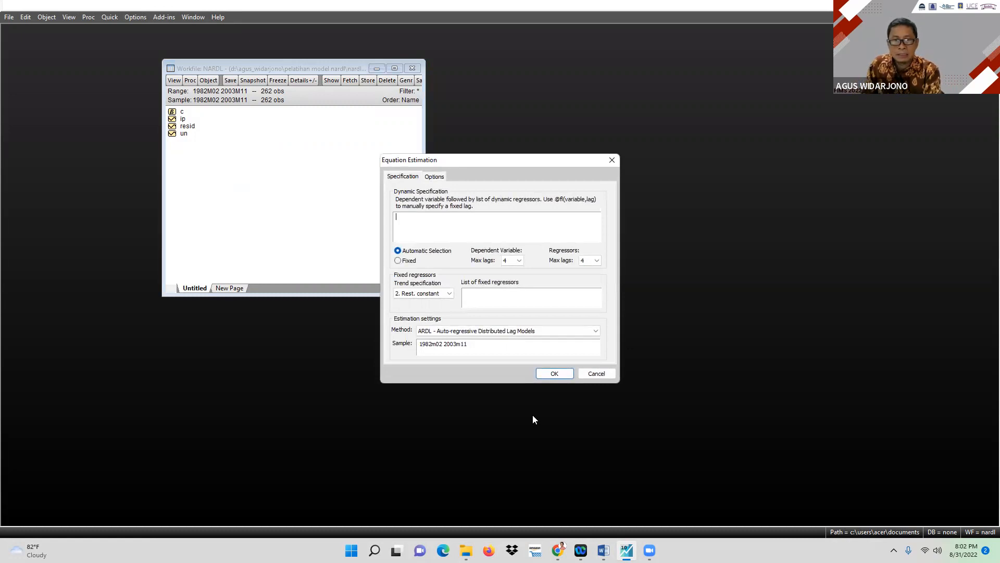
pyautogui.write('UN IP')
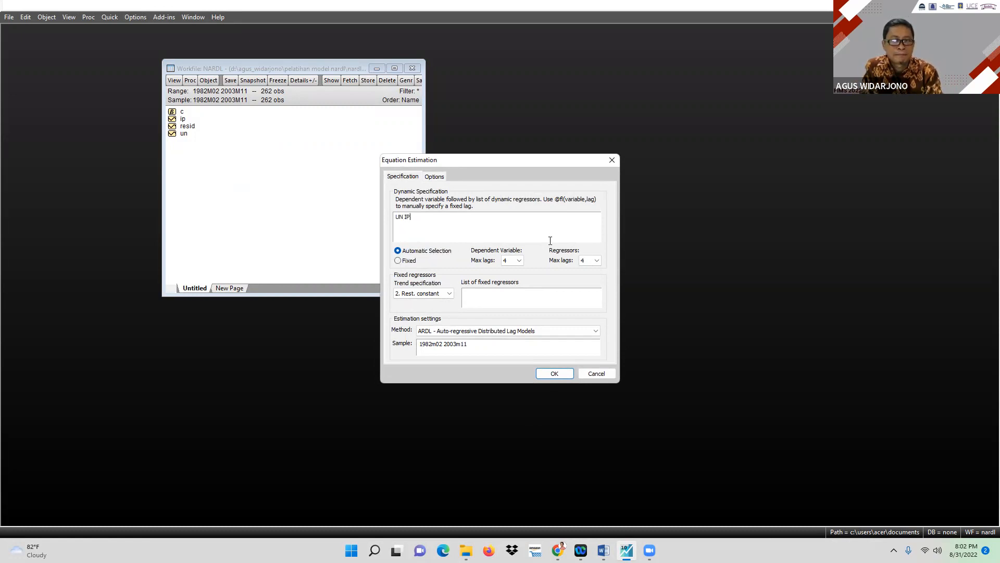
# Set the maximum lags to 12 for both the dependent variable and the regressors.
pyautogui.click(520, 260)
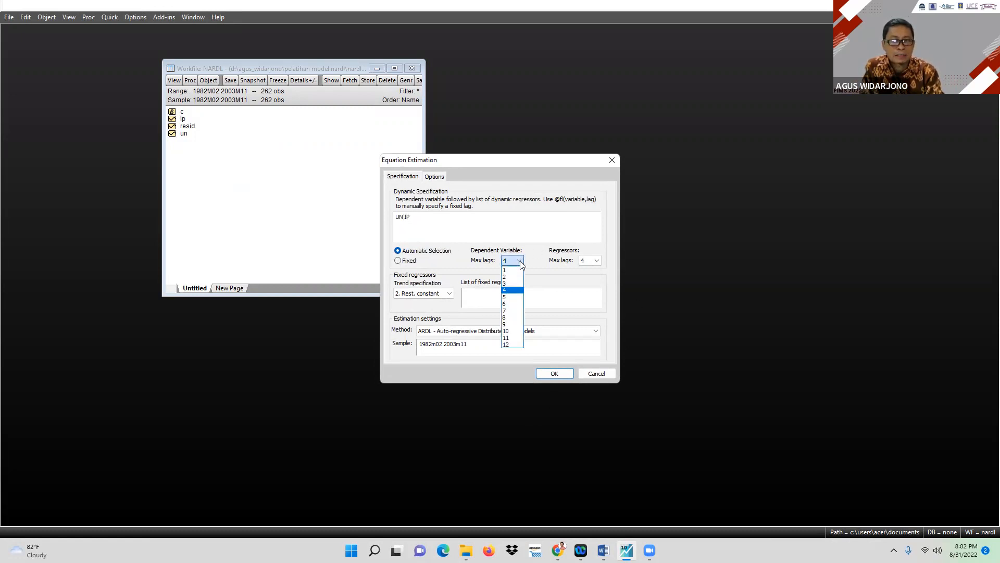
pyautogui.click(519, 345)
pyautogui.click(597, 259)
pyautogui.click(590, 351)
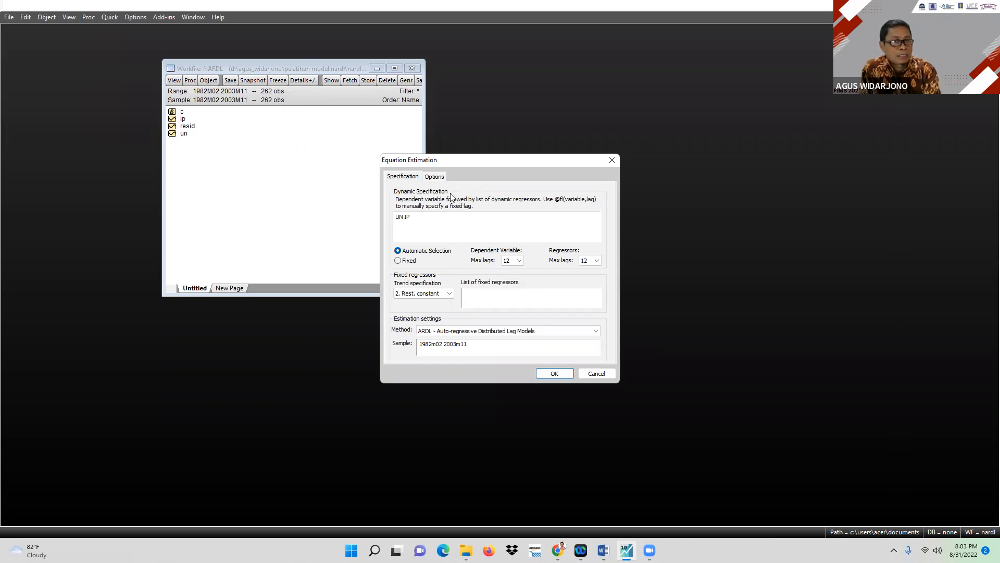
# Review the model selection criteria, keep Akaike info criterion (AIC), and estimate the ARDL equation.
pyautogui.click(434, 177)
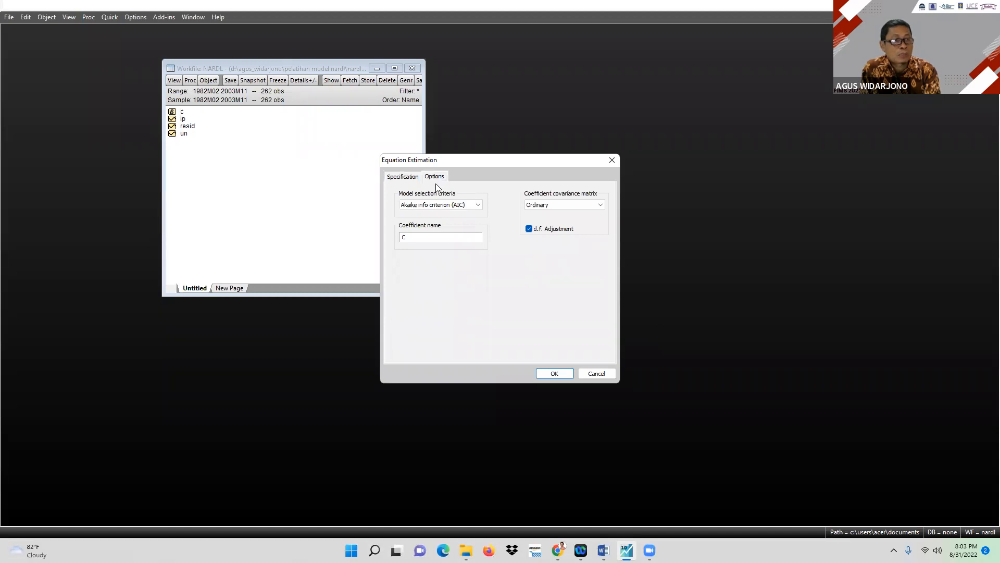
pyautogui.click(478, 206)
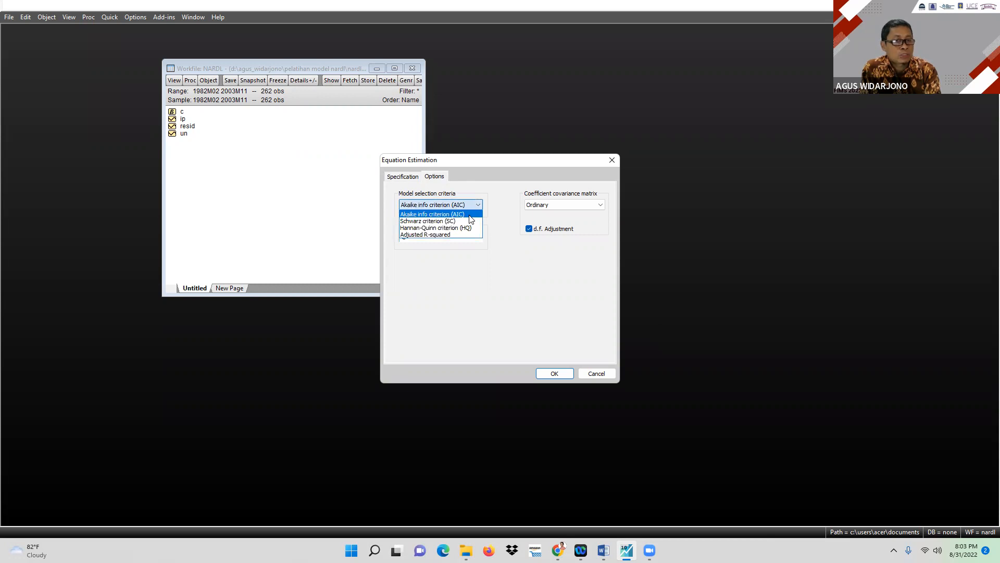
pyautogui.click(501, 206)
pyautogui.click(412, 180)
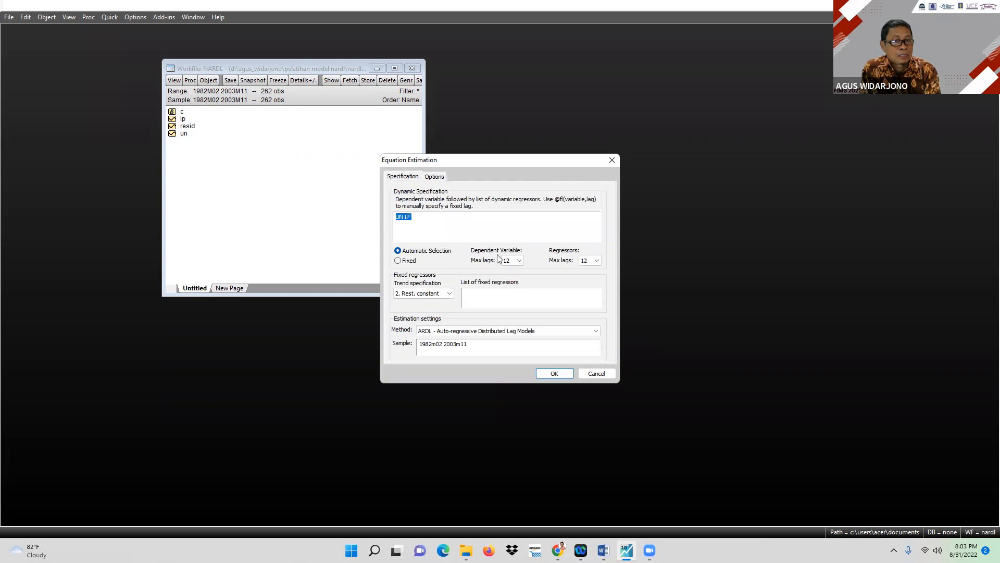
pyautogui.click(557, 373)
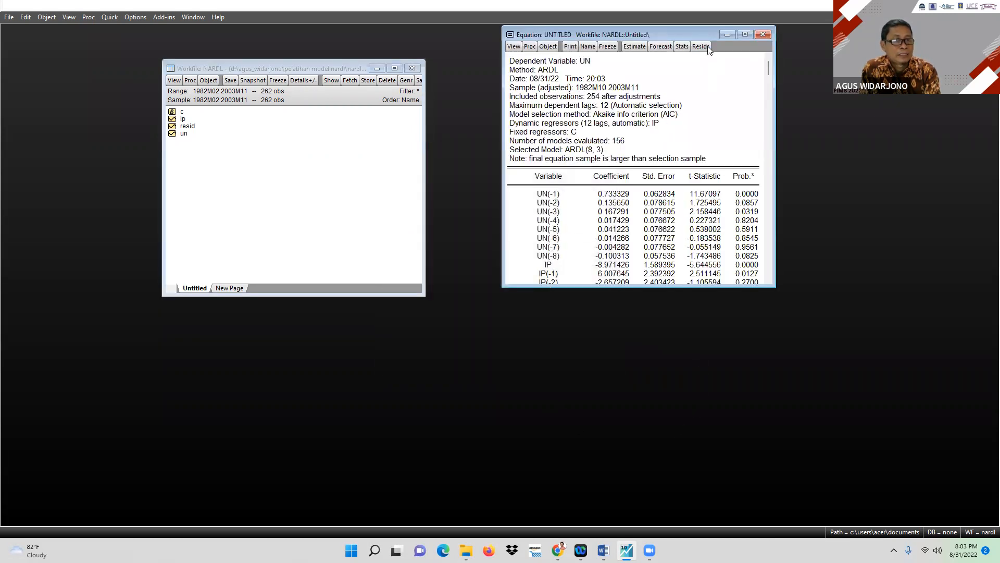
# Add a new attribute named ASYVARS: to the label of the estimated equation.
pyautogui.moveTo(702, 33); pyautogui.dragTo(701, 112)
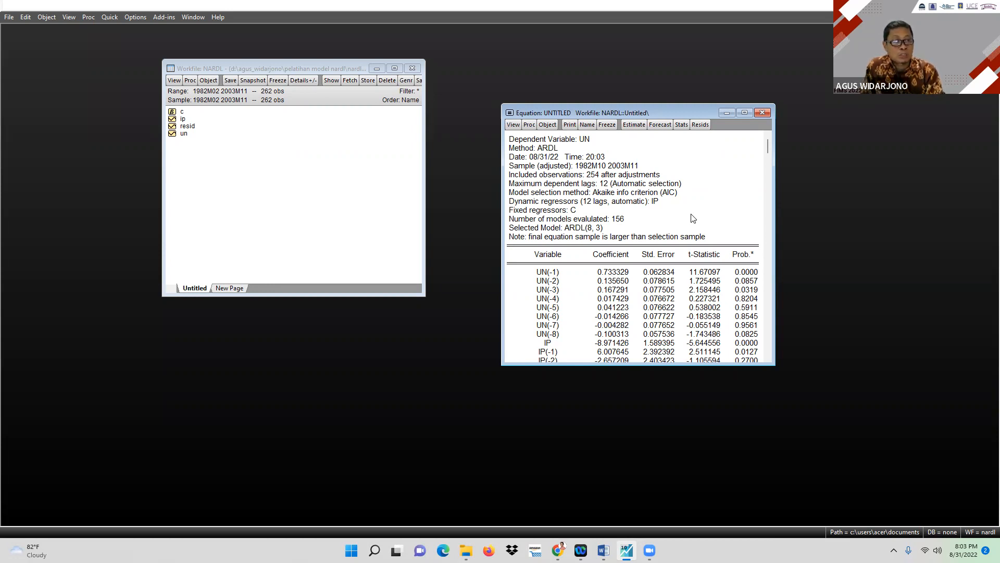
pyautogui.click(513, 125)
pyautogui.click(536, 260)
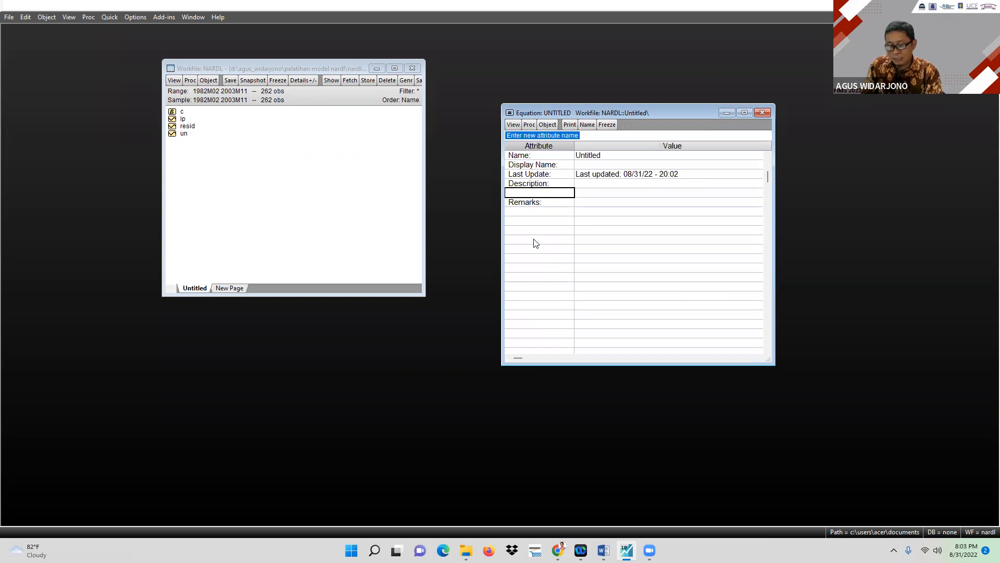
pyautogui.write('AS')
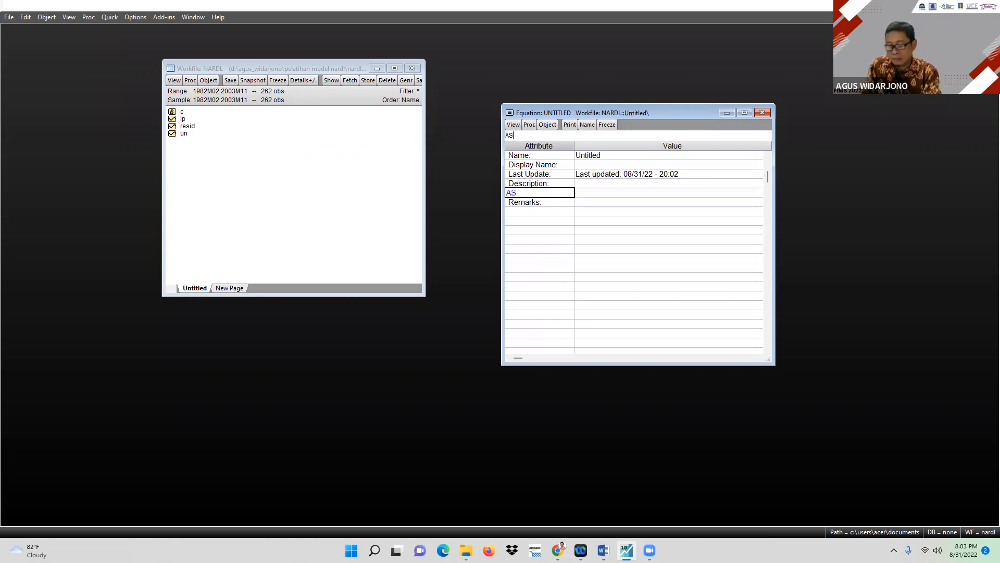
pyautogui.write('YVARS')
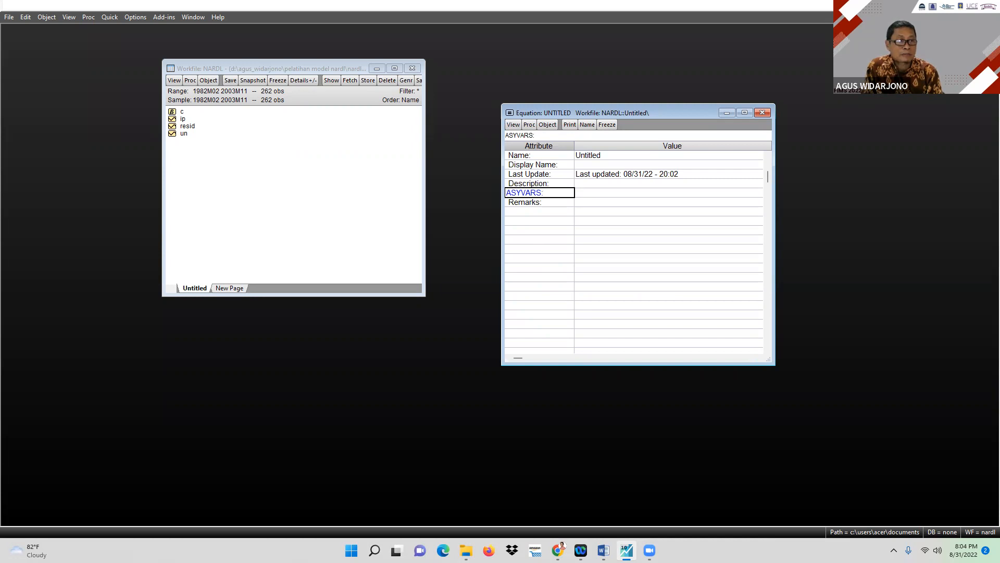
pyautogui.write(':')
pyautogui.press('Return')
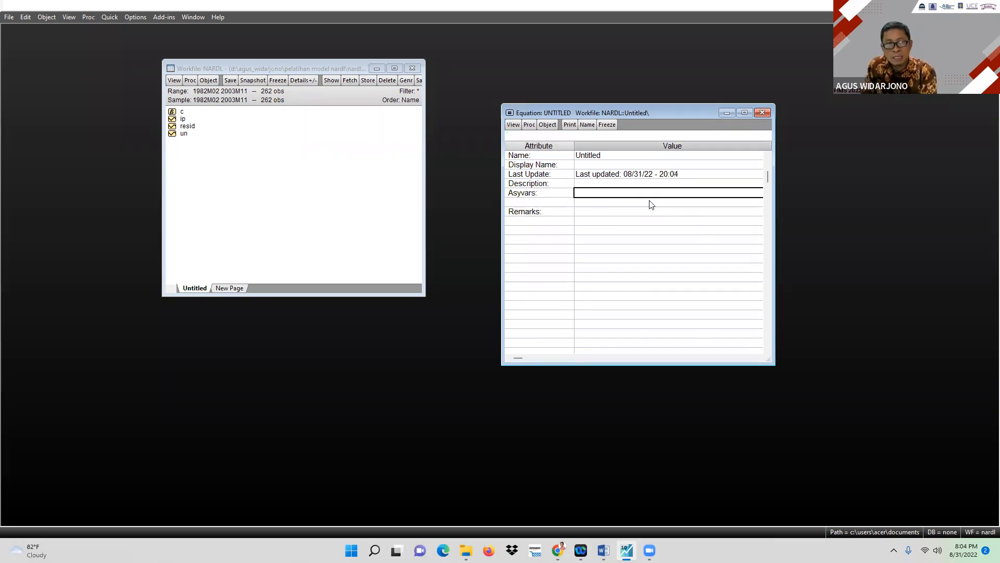
# Set the Asyvars attribute value to IP and generate the nonlinear ARDL equation with the NARDL add-in.
pyautogui.write('IP')
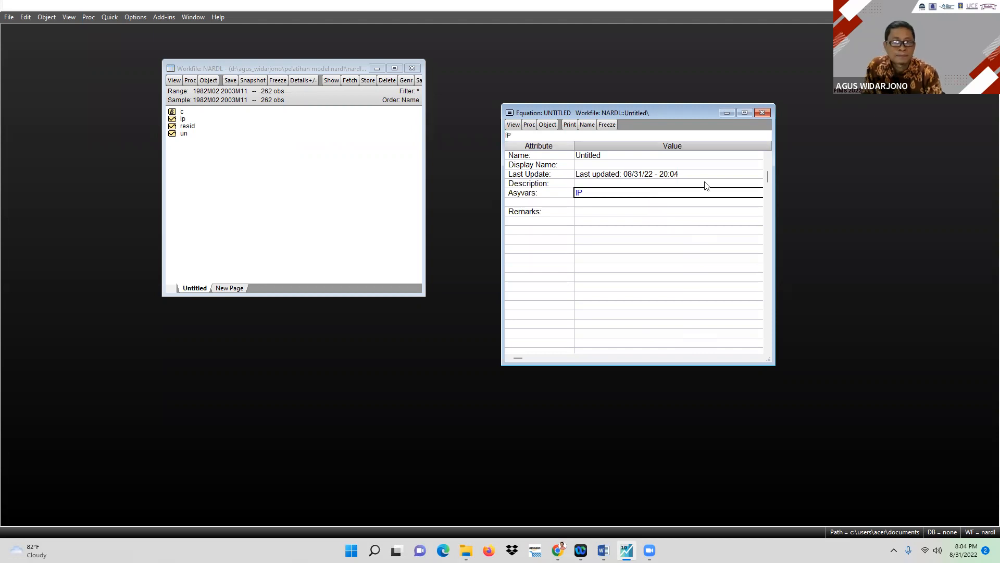
pyautogui.click(658, 222)
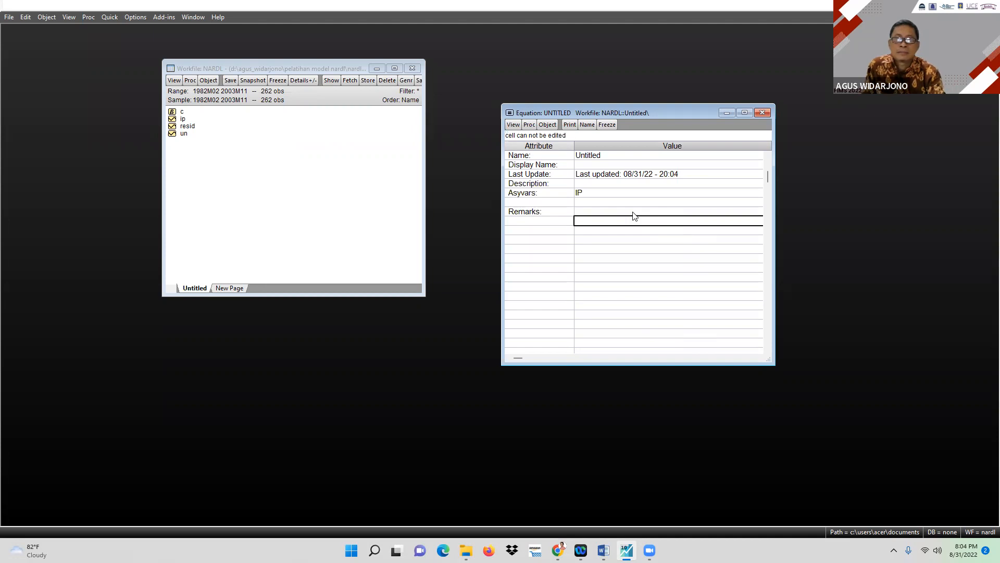
pyautogui.click(164, 18)
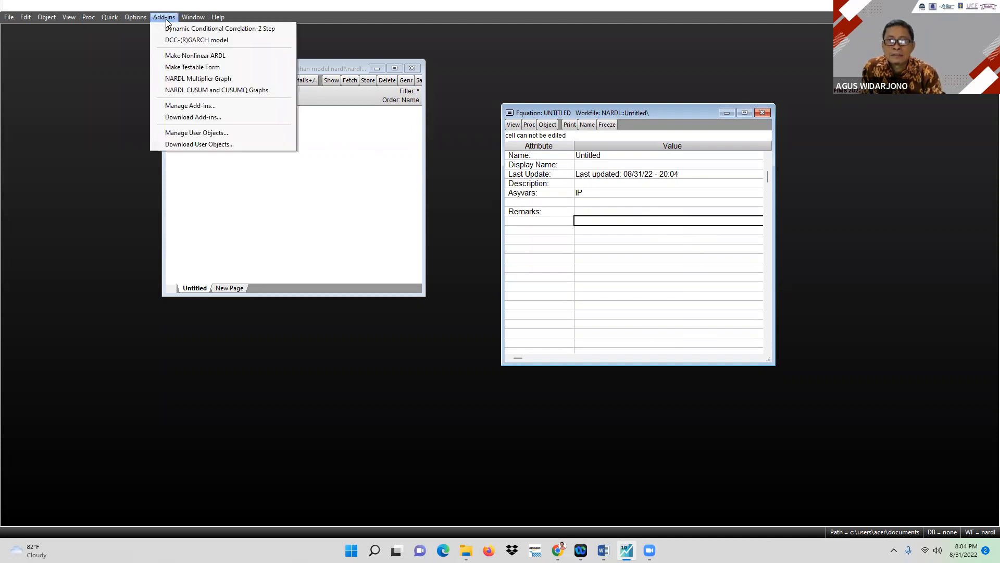
pyautogui.click(206, 57)
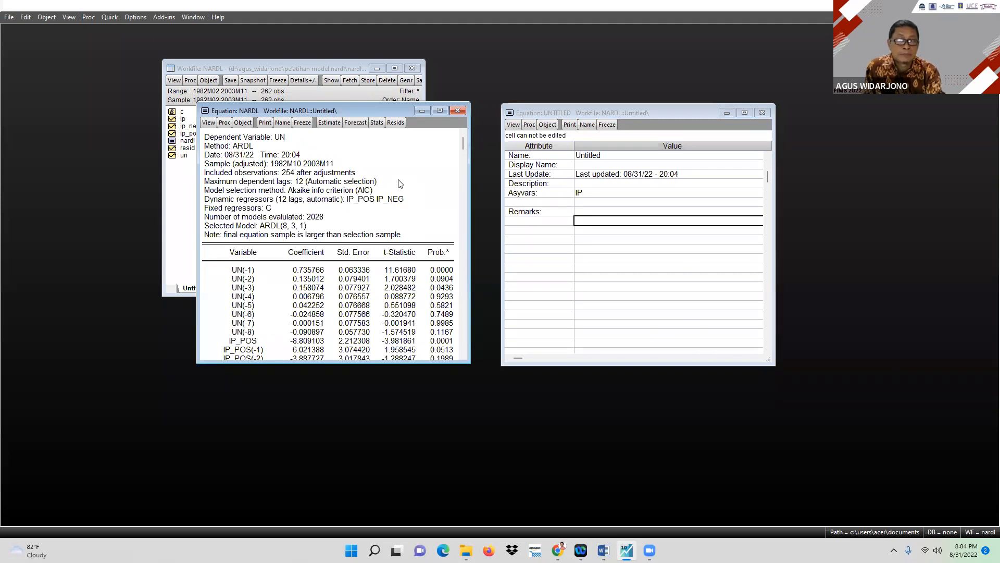
# Run the Breusch-Godfrey serial correlation LM test on the NARDL equation with 1 lag and inspect its chi-square probability.
pyautogui.click(209, 123)
pyautogui.moveTo(270, 236)
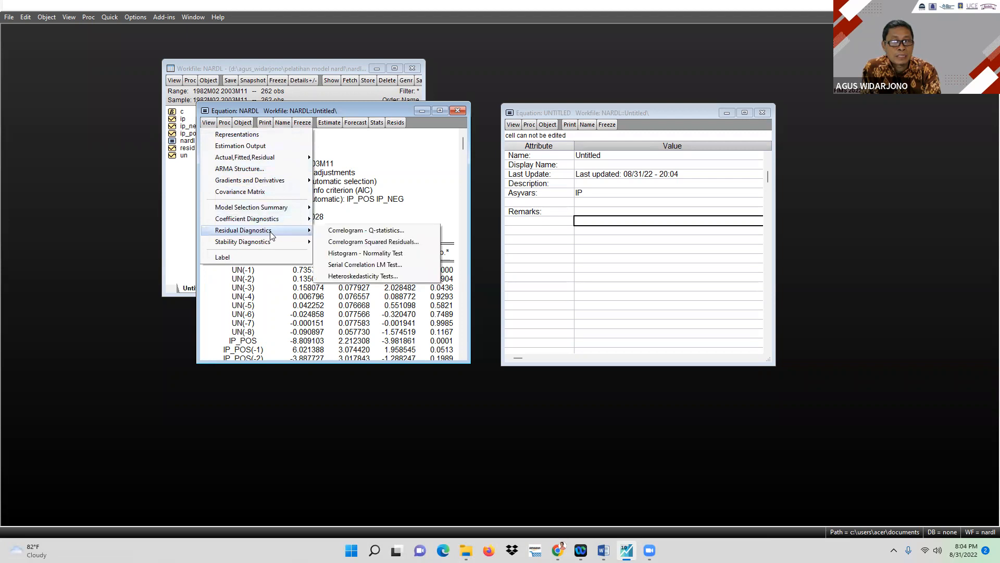
pyautogui.click(361, 266)
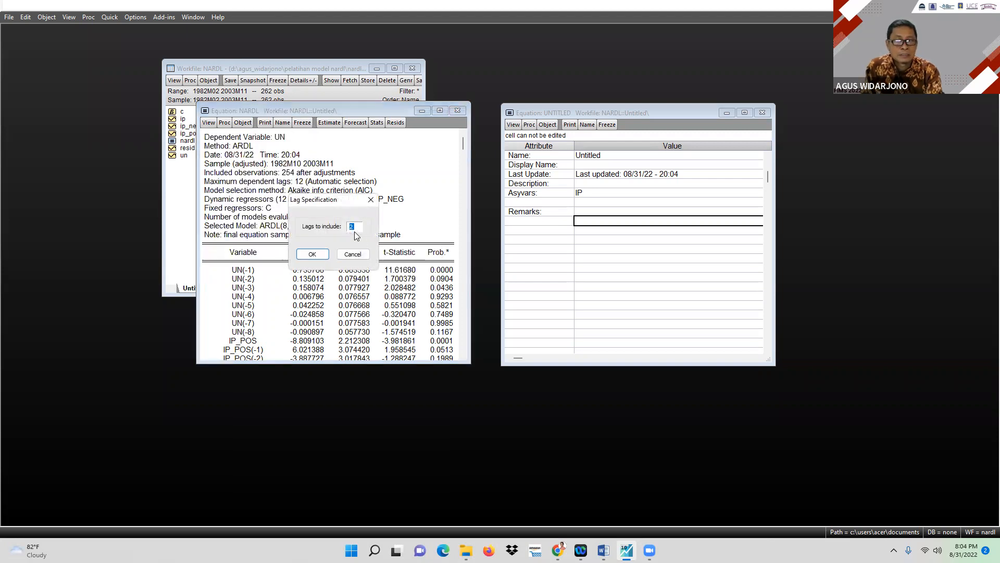
pyautogui.write('1')
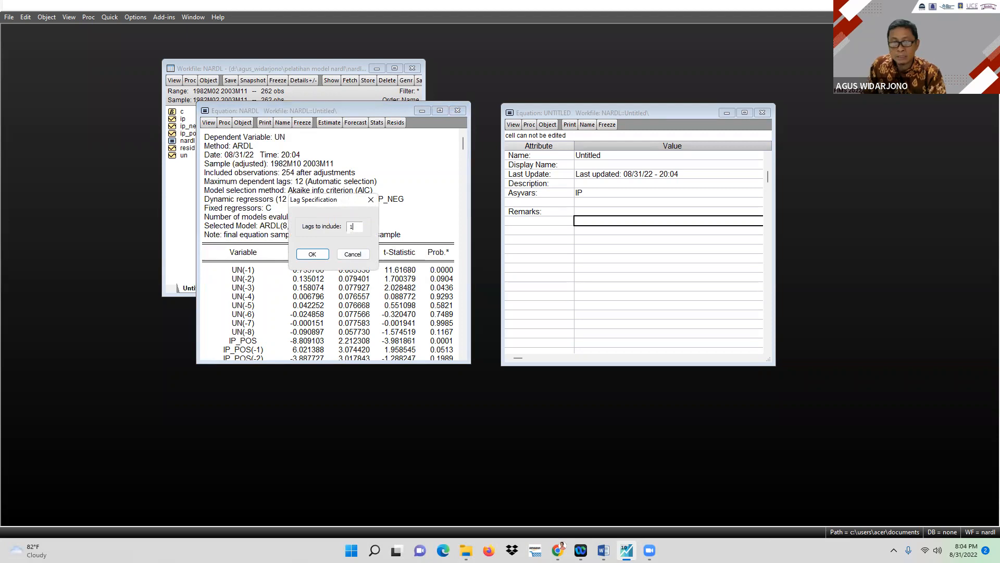
pyautogui.click(319, 255)
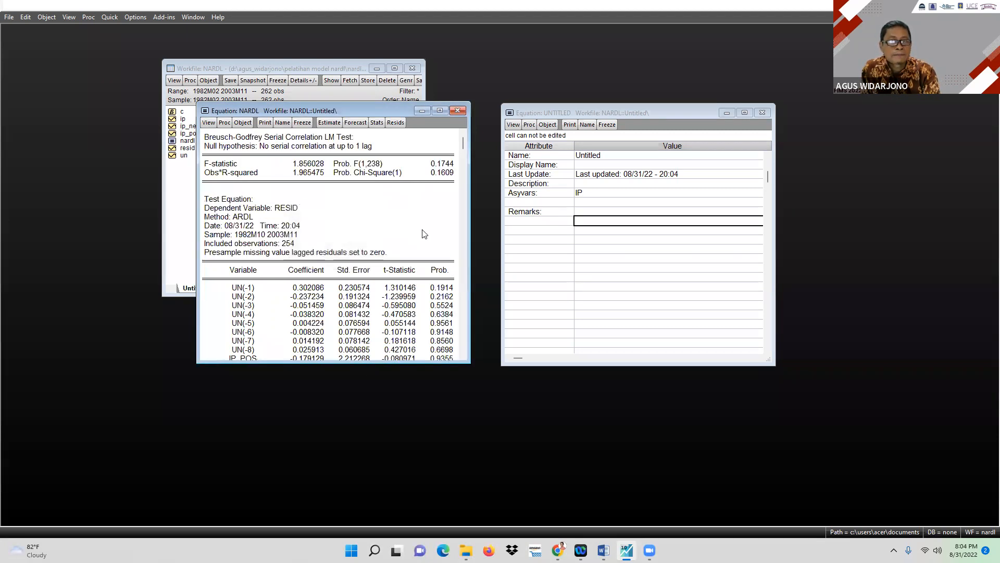
pyautogui.click(442, 177)
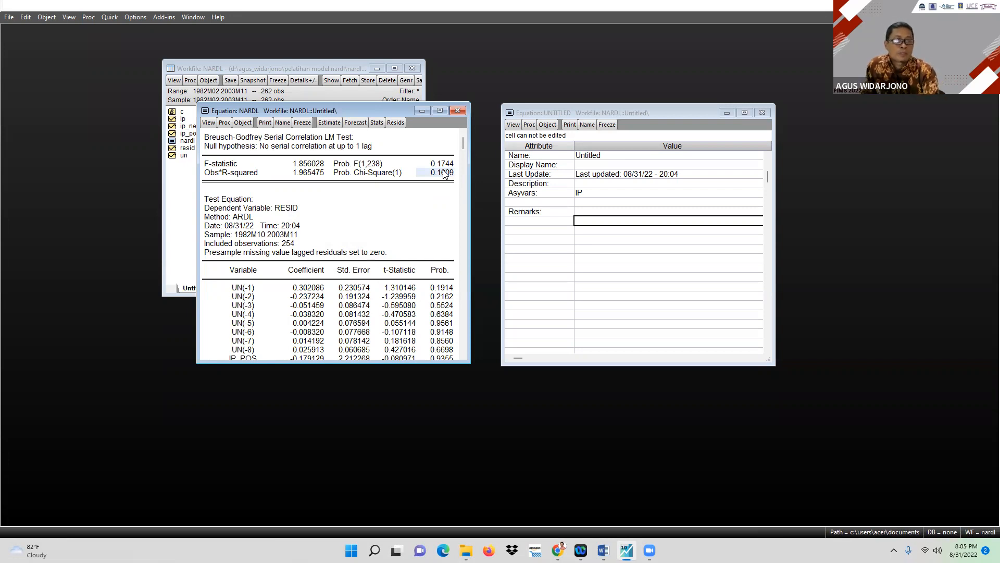
# Run the ARCH heteroskedasticity test on the NARDL equation's residuals with 1 lag.
pyautogui.click(211, 120)
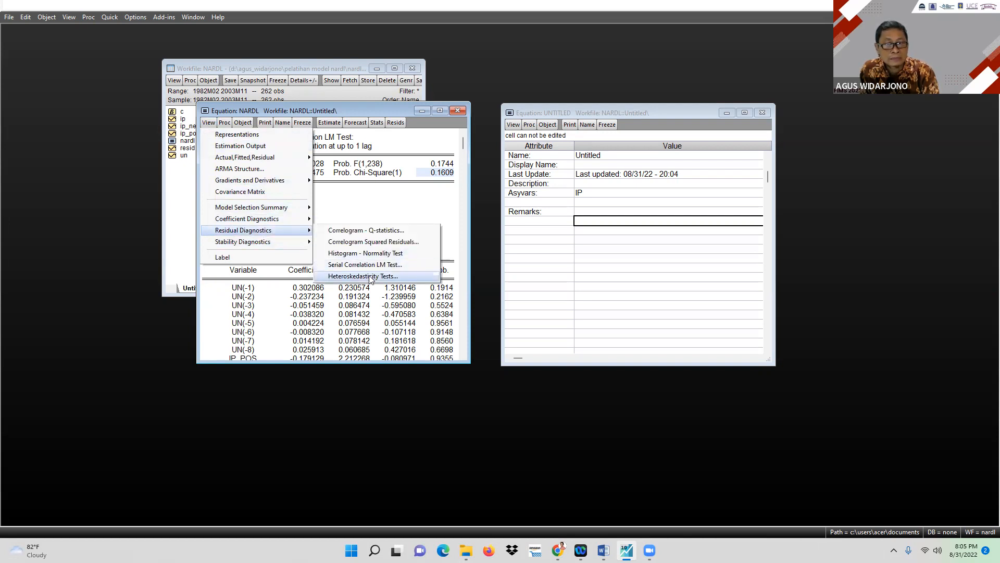
pyautogui.click(371, 277)
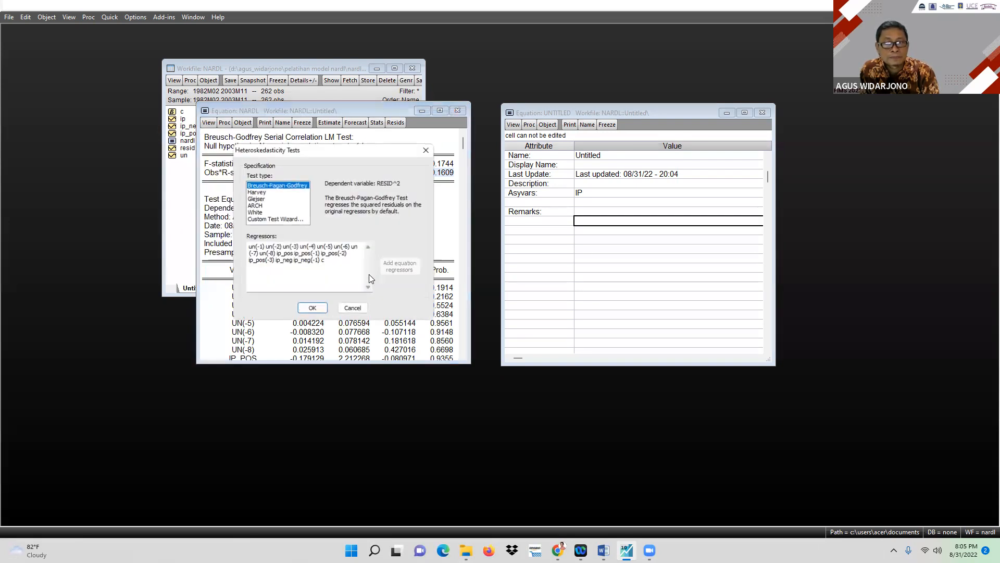
pyautogui.click(256, 205)
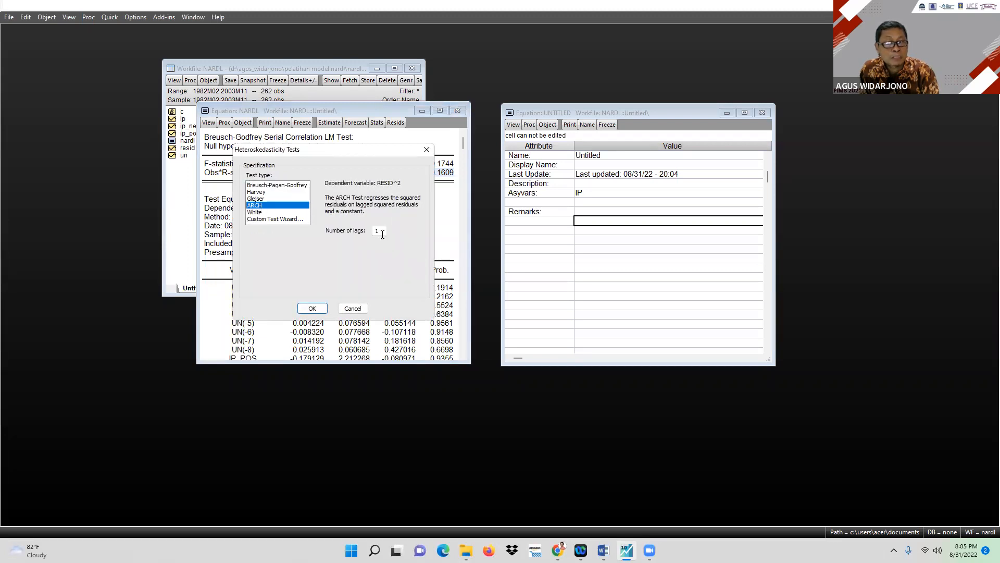
pyautogui.click(313, 308)
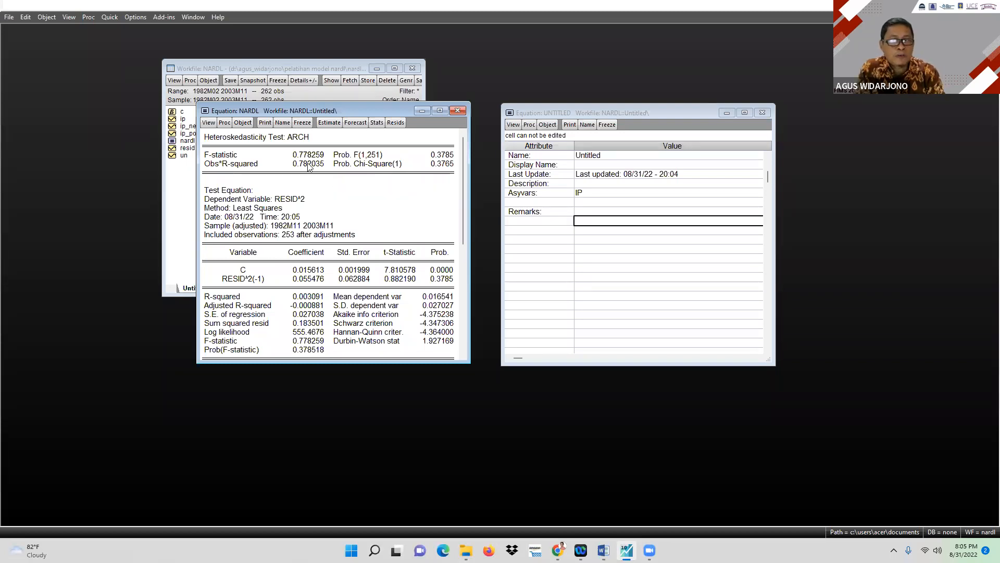
# Re-estimate the NARDL equation with its existing specification to bring back the estimation output.
pyautogui.click(336, 126)
pyautogui.click(384, 333)
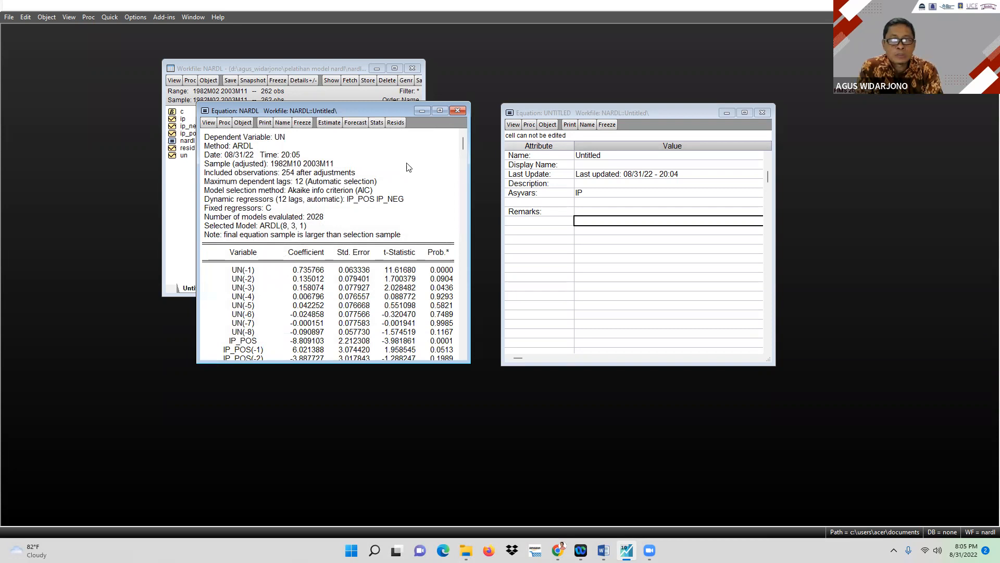
# Run the Long Run Form and Bounds Test on the NARDL equation and widen its window to show the full F-Bounds table.
pyautogui.click(208, 123)
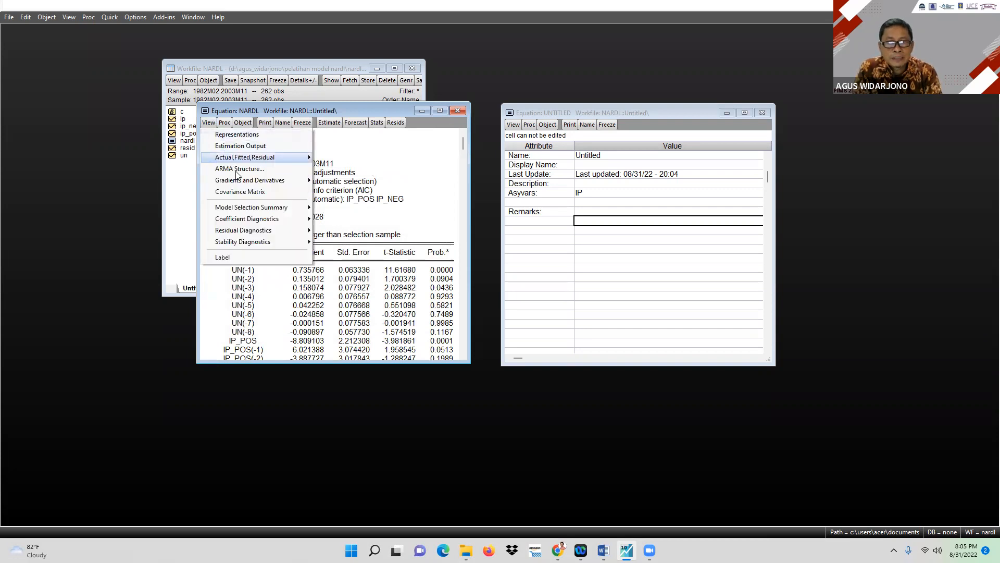
pyautogui.moveTo(261, 222)
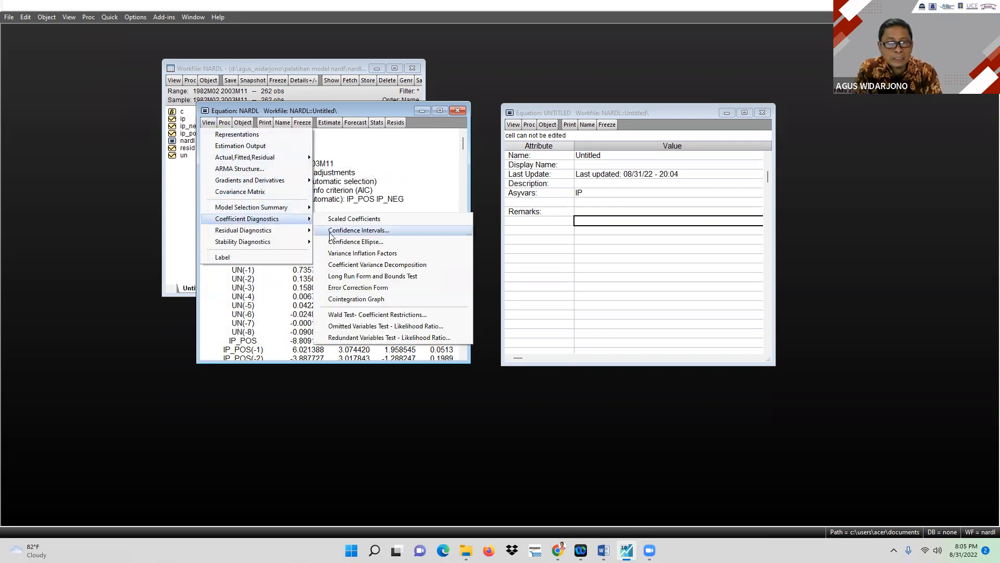
pyautogui.click(386, 276)
pyautogui.scroll(-2, 393, 219)
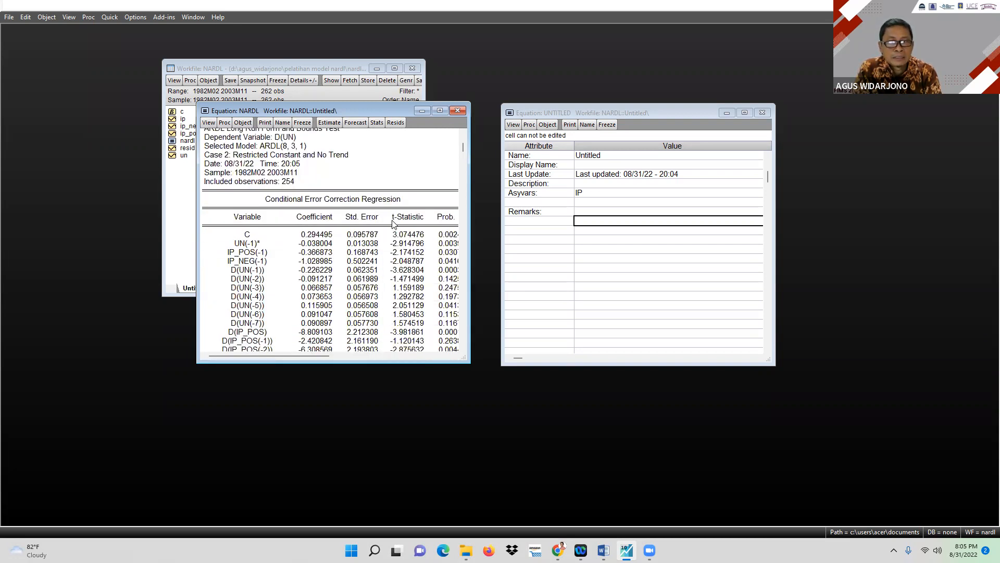
pyautogui.scroll(-4, 393, 219)
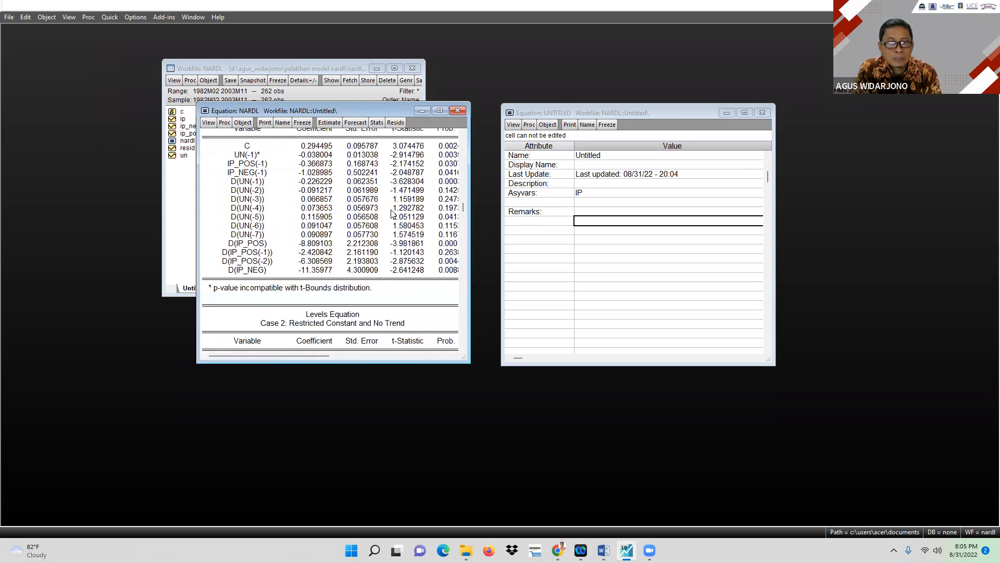
pyautogui.scroll(-6, 393, 213)
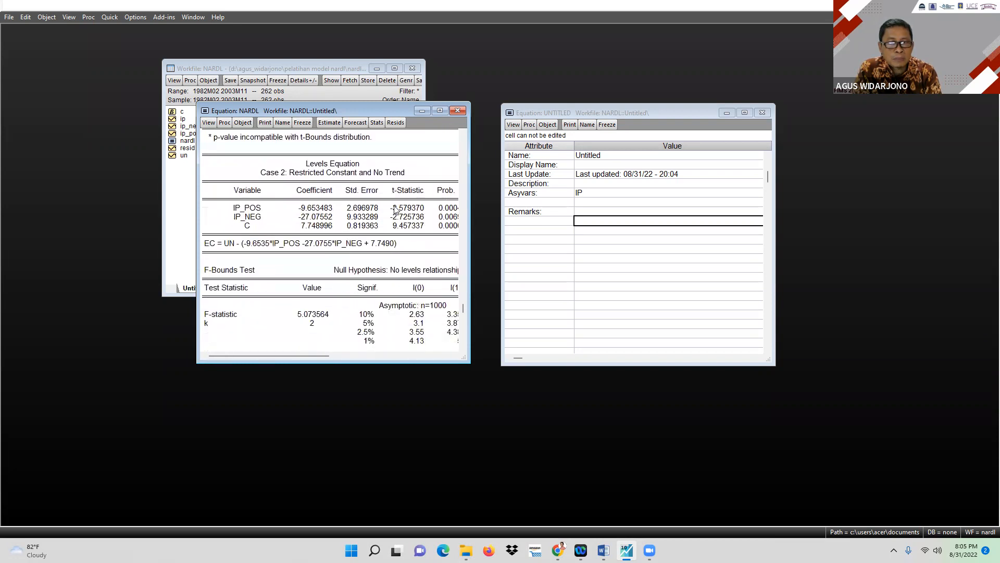
pyautogui.moveTo(467, 231); pyautogui.dragTo(588, 232)
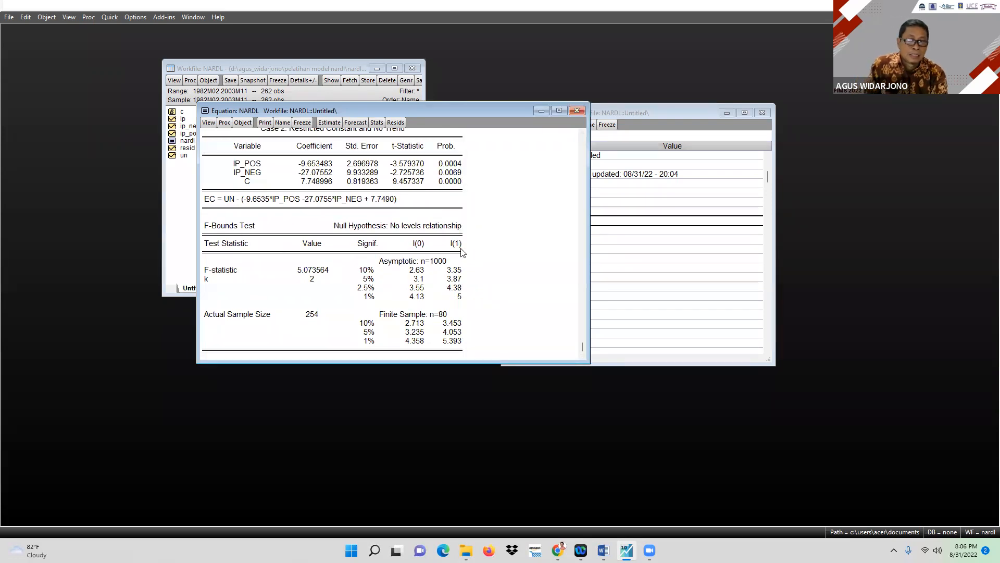
# Examine the I(0) and I(1) critical values of the F-Bounds Test, including the 1% level, and narrow the equation window again.
pyautogui.moveTo(456, 245); pyautogui.dragTo(457, 298)
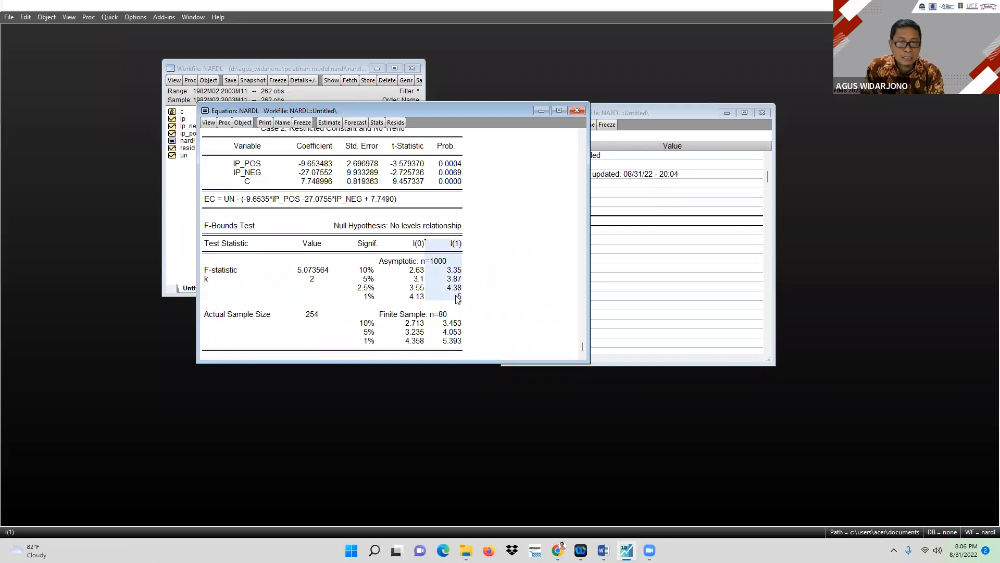
pyautogui.moveTo(424, 245); pyautogui.dragTo(422, 292)
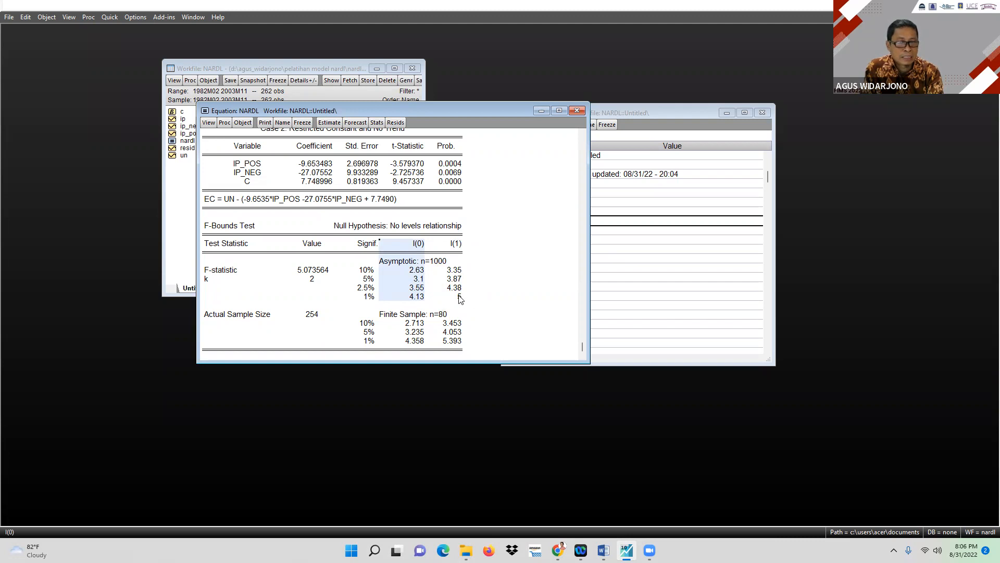
pyautogui.click(370, 298)
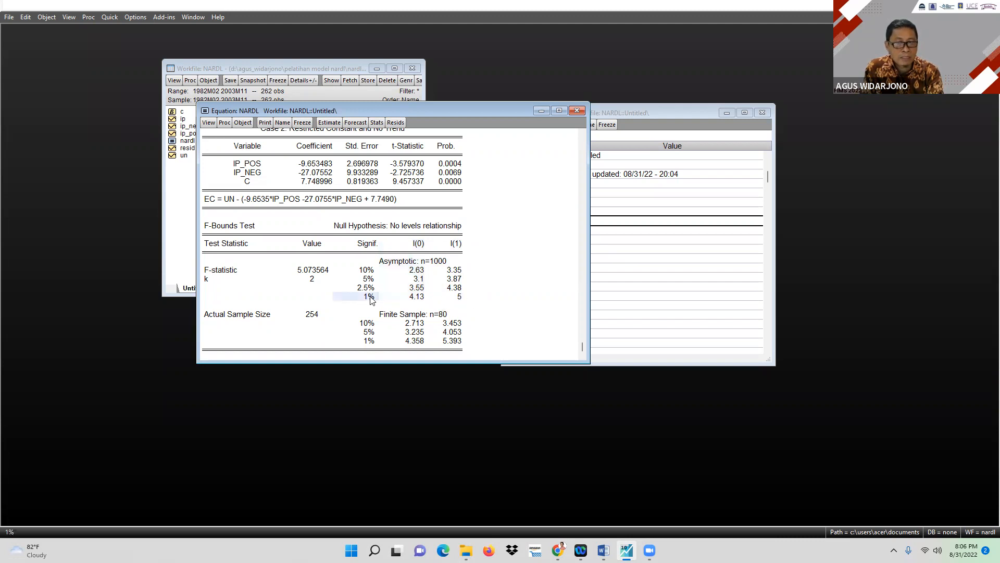
pyautogui.click(461, 298)
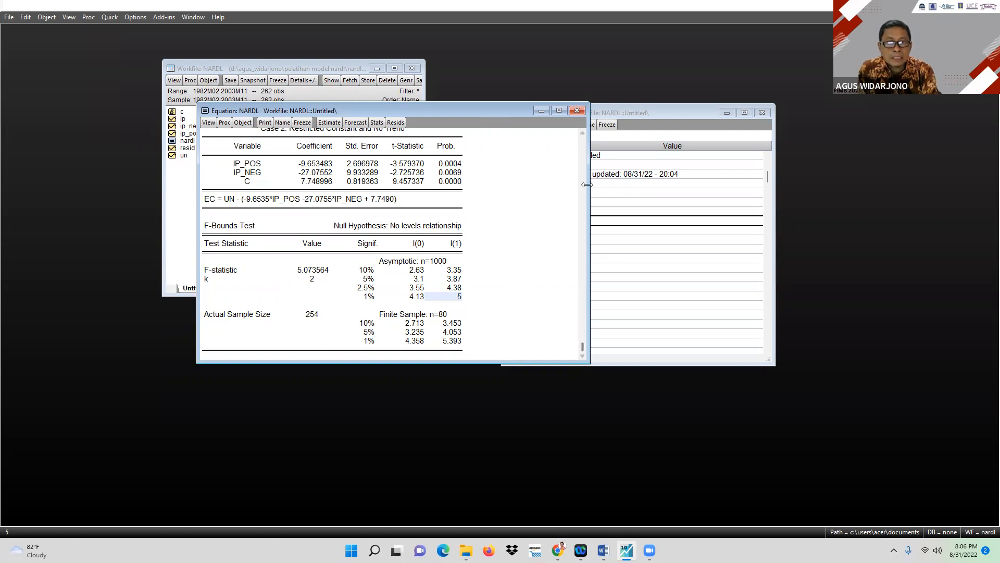
pyautogui.moveTo(587, 184); pyautogui.dragTo(474, 184)
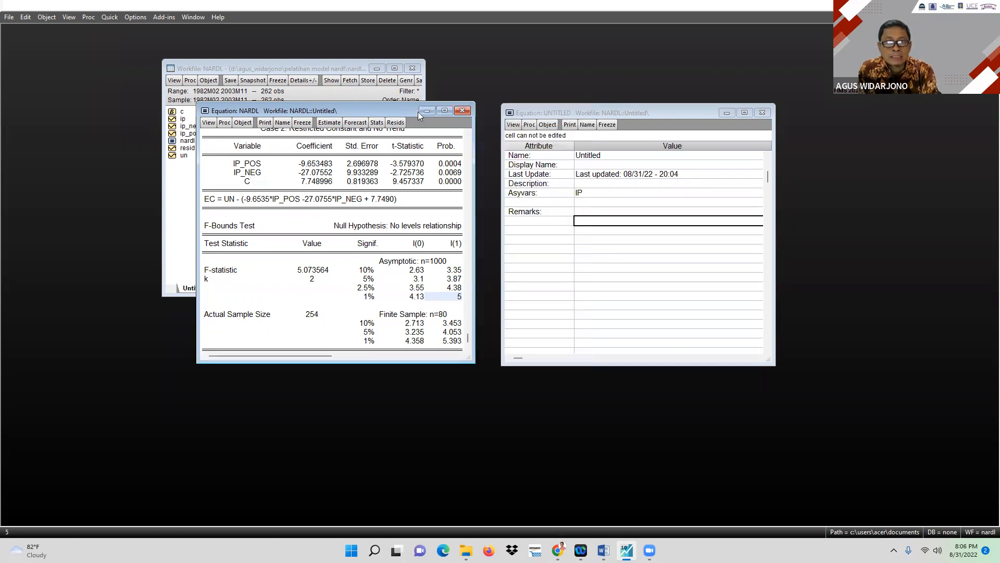
# Generate the testable form of the NARDL equation with the add-in and open the resulting lrform equation beside the bounds test.
pyautogui.moveTo(418, 112); pyautogui.dragTo(619, 96)
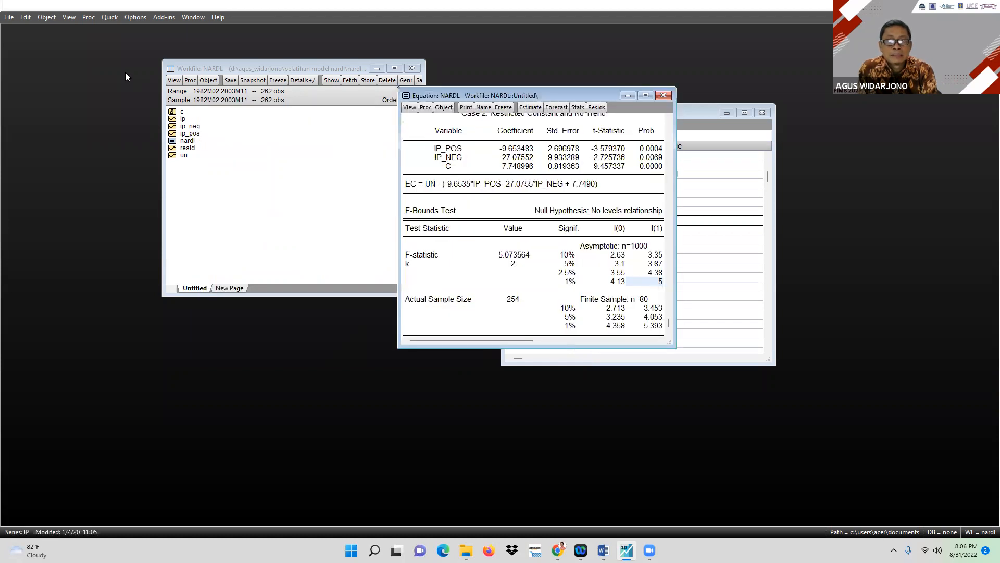
pyautogui.click(166, 17)
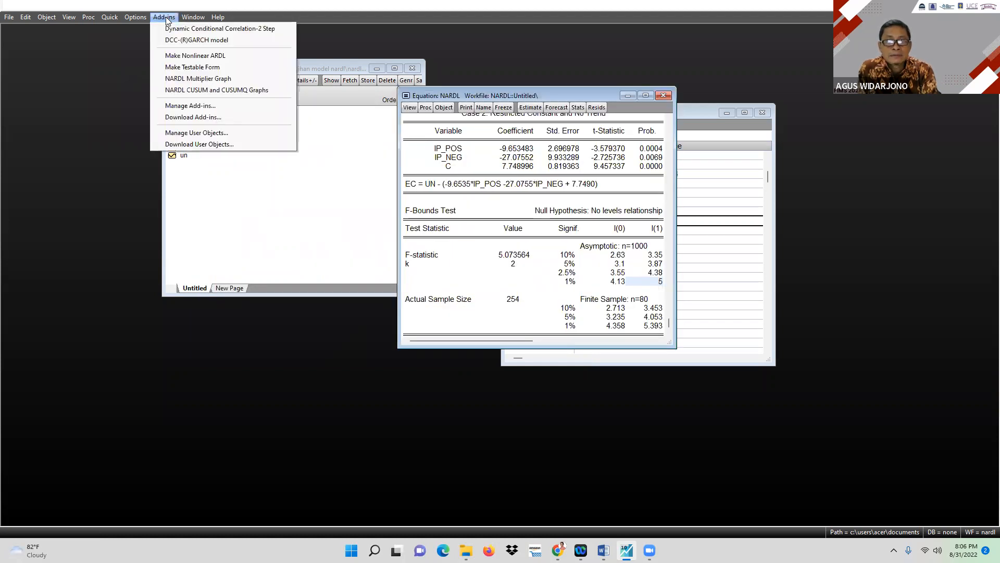
pyautogui.click(196, 68)
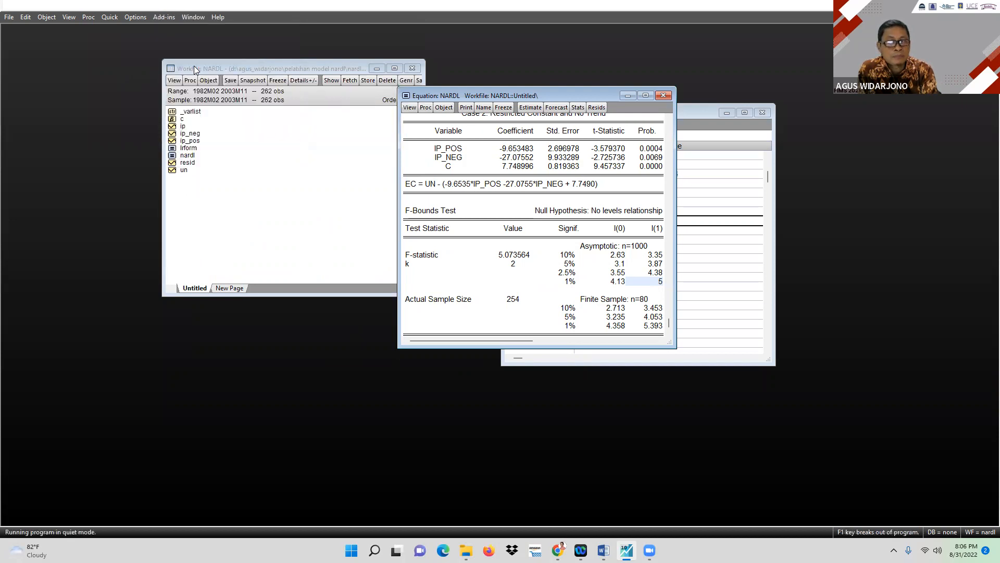
pyautogui.doubleClick(190, 151)
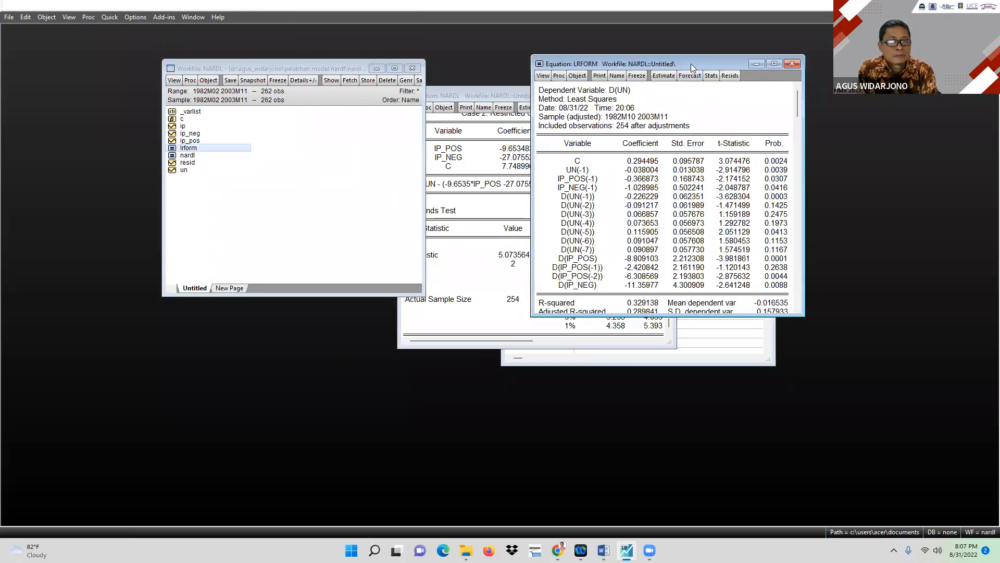
pyautogui.moveTo(673, 68); pyautogui.dragTo(274, 78)
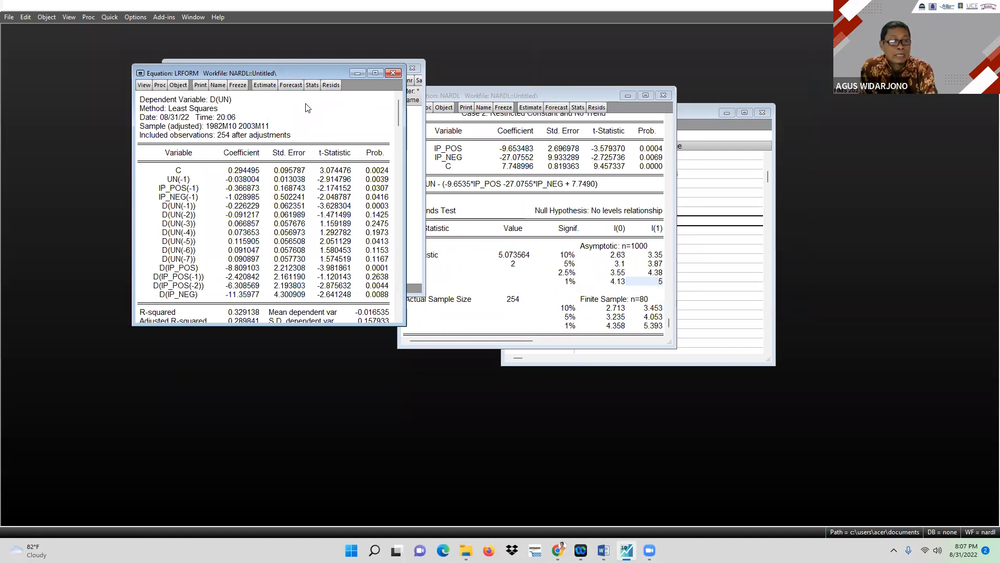
# Check the coefficient order of C, UN(-1), IP_POS(-1) and IP_NEG(-1) in the lrform equation's regressor list.
pyautogui.click(190, 188)
pyautogui.click(194, 198)
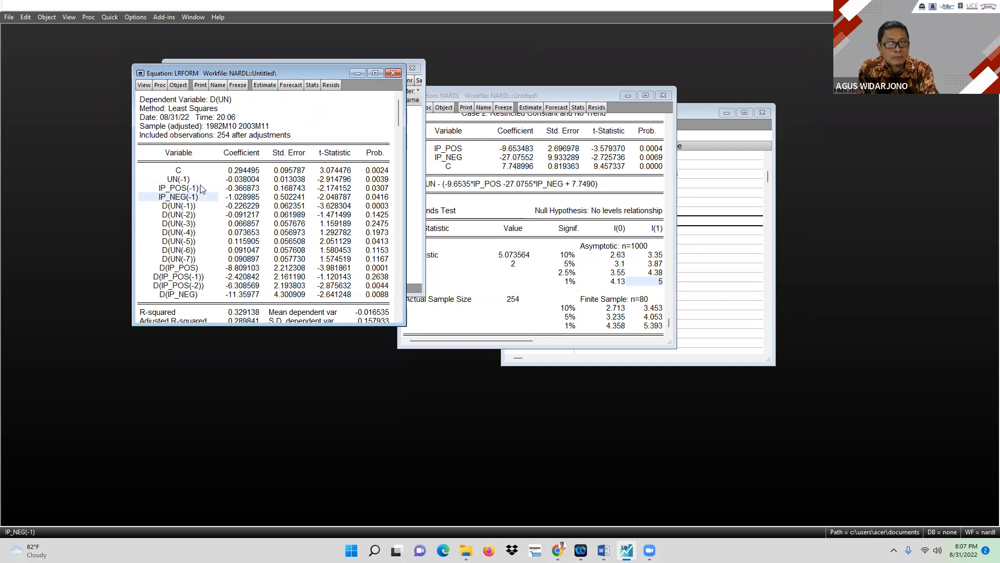
pyautogui.moveTo(189, 171); pyautogui.dragTo(190, 294)
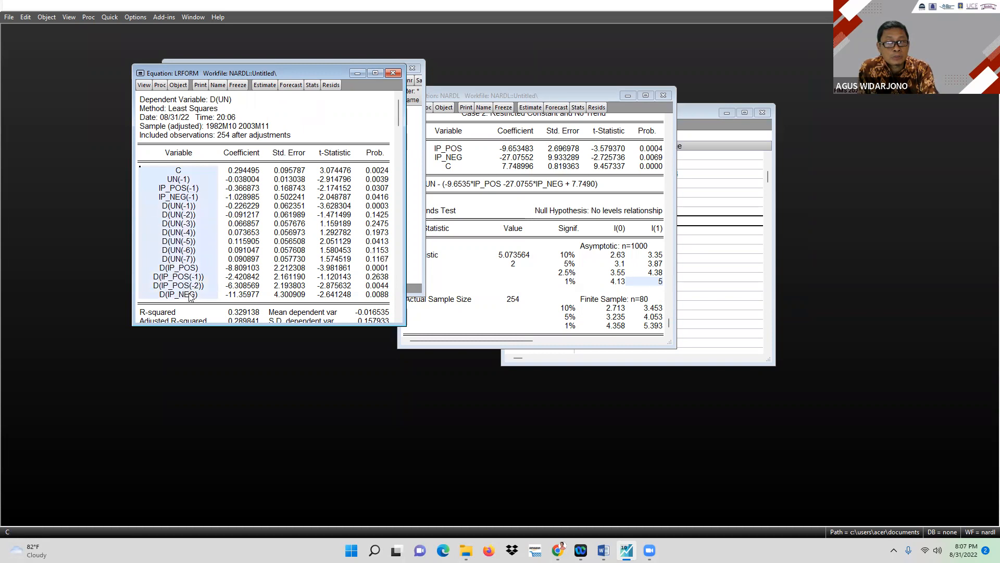
pyautogui.click(187, 172)
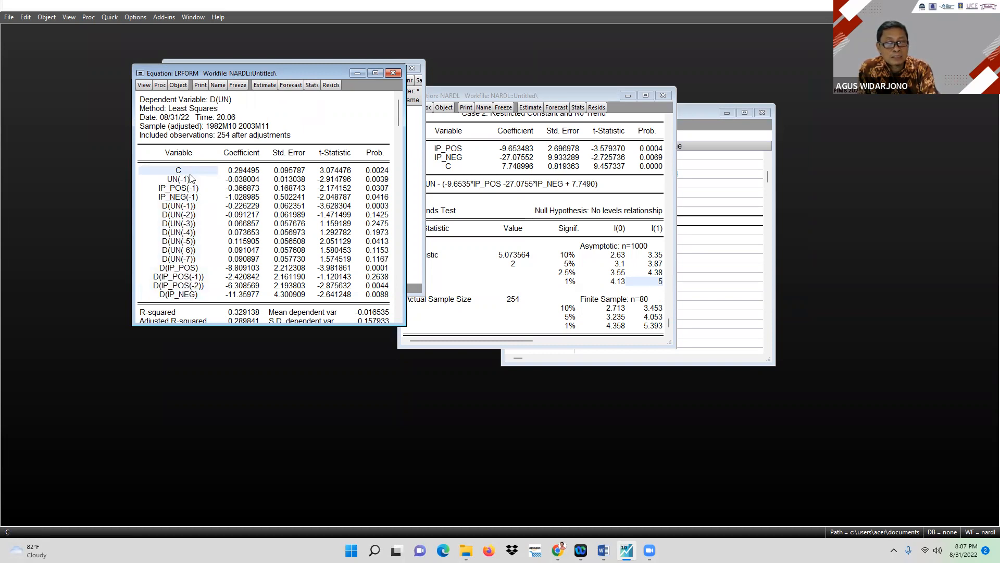
pyautogui.click(190, 180)
pyautogui.click(195, 189)
pyautogui.click(197, 196)
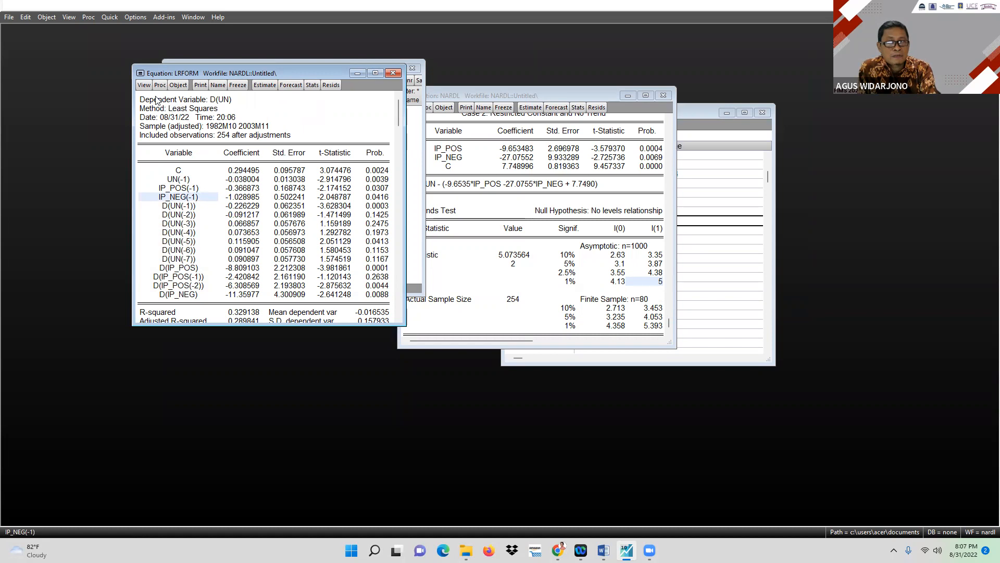
# Run a Wald test on the lrform equation with the restriction -C(3)/C(2)=-C(4)/C(2) and inspect the F-statistic's probability.
pyautogui.click(144, 85)
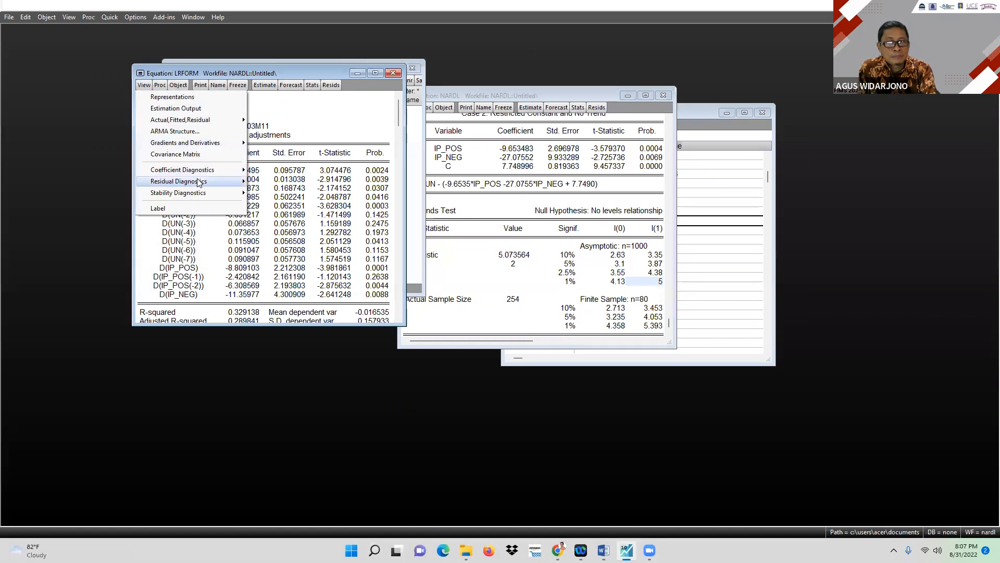
pyautogui.moveTo(197, 172)
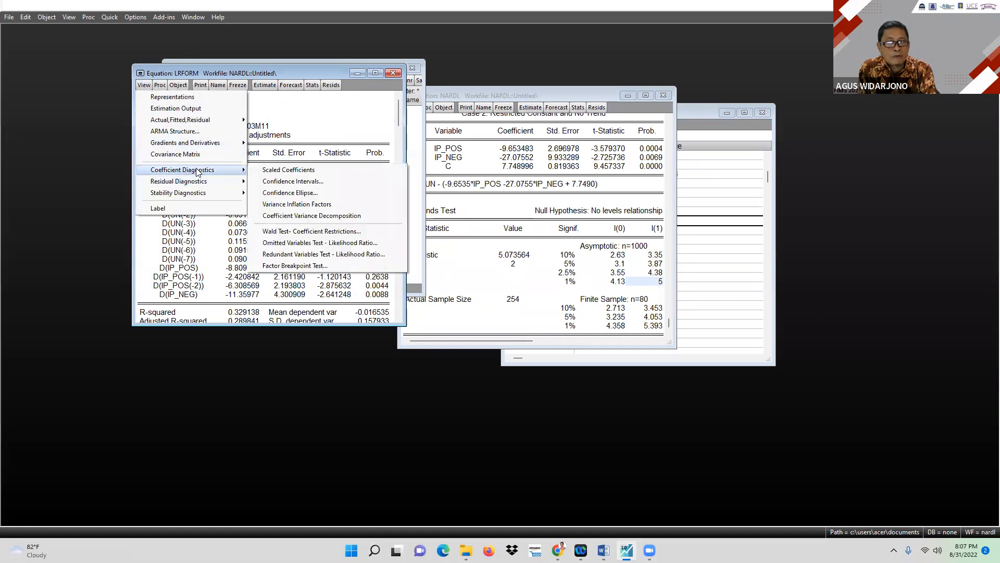
pyautogui.click(308, 233)
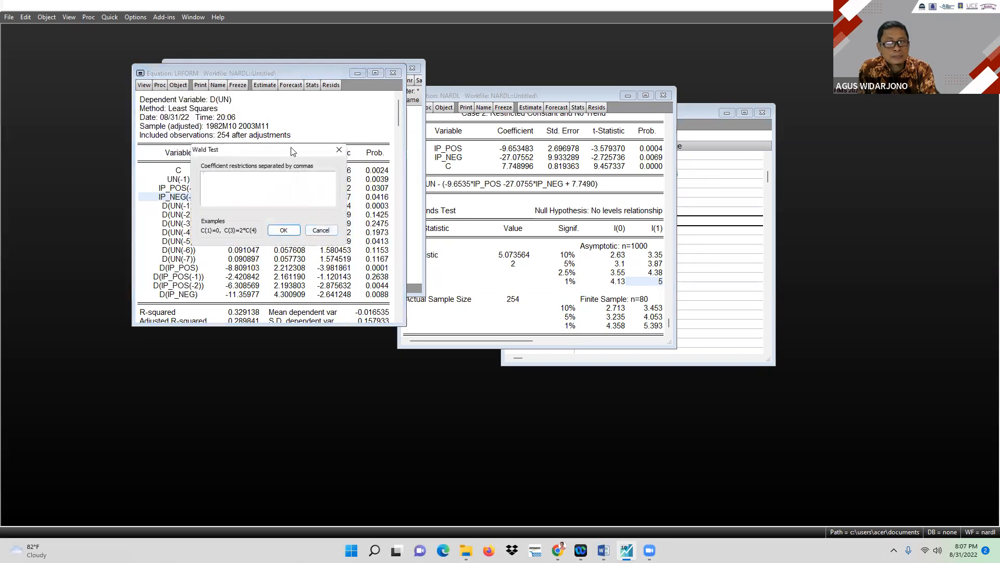
pyautogui.moveTo(296, 155); pyautogui.dragTo(552, 164)
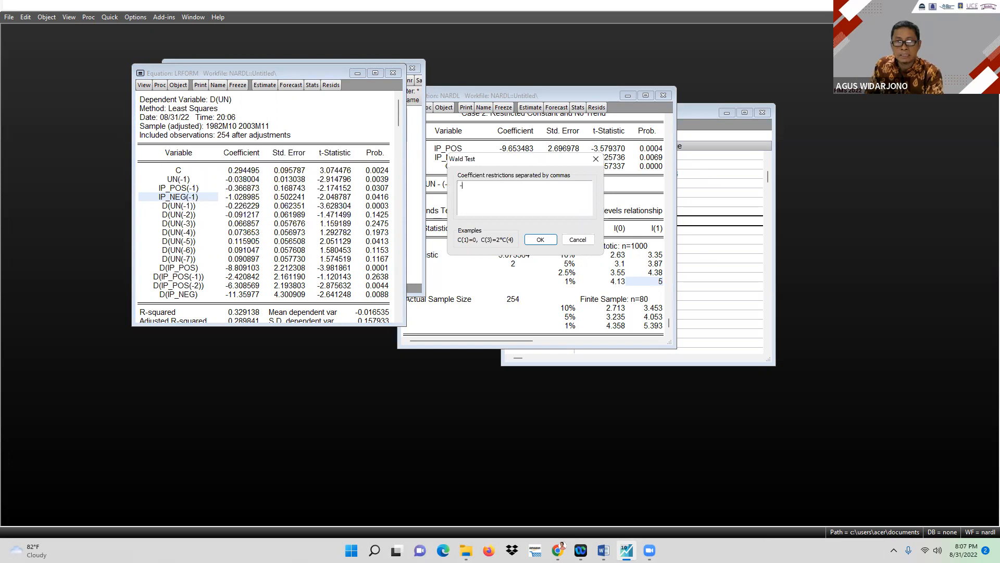
pyautogui.write('c(3')
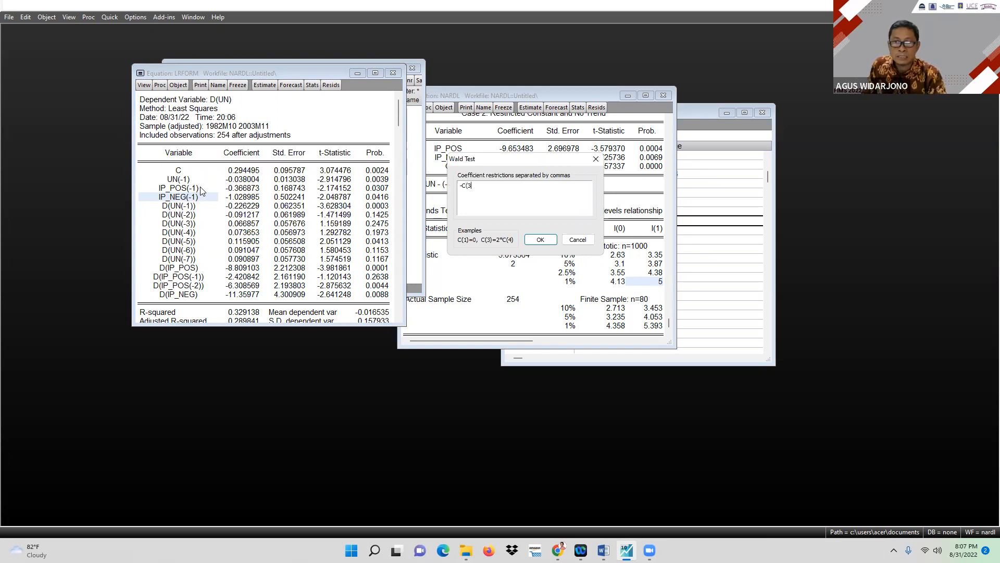
pyautogui.write(')')
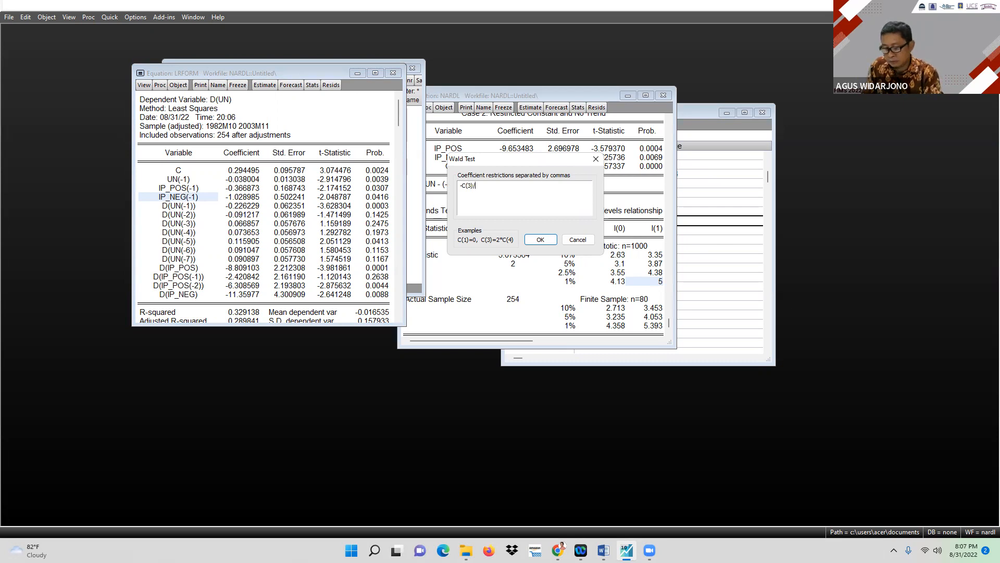
pyautogui.write('/C(2)=-')
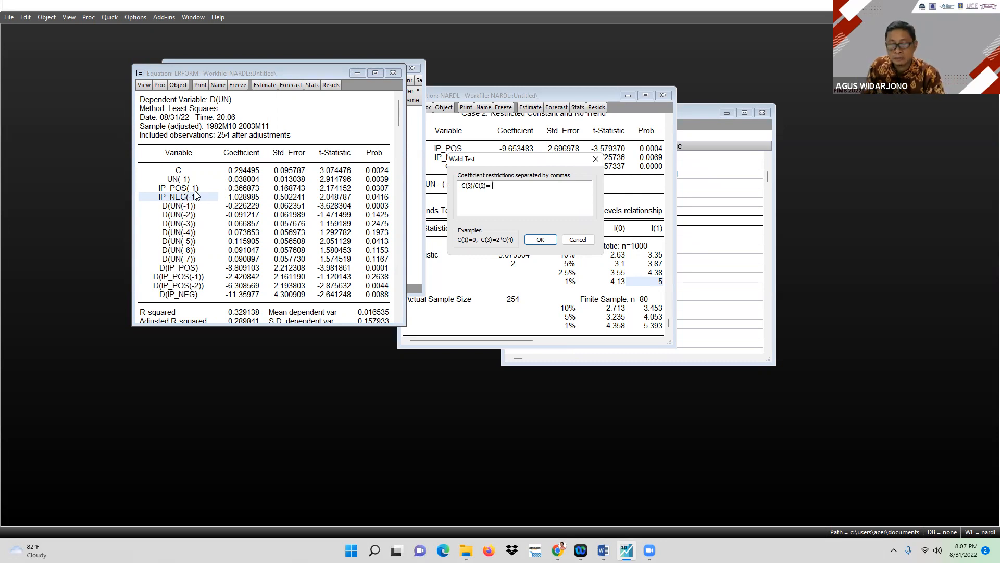
pyautogui.write('C(4)')
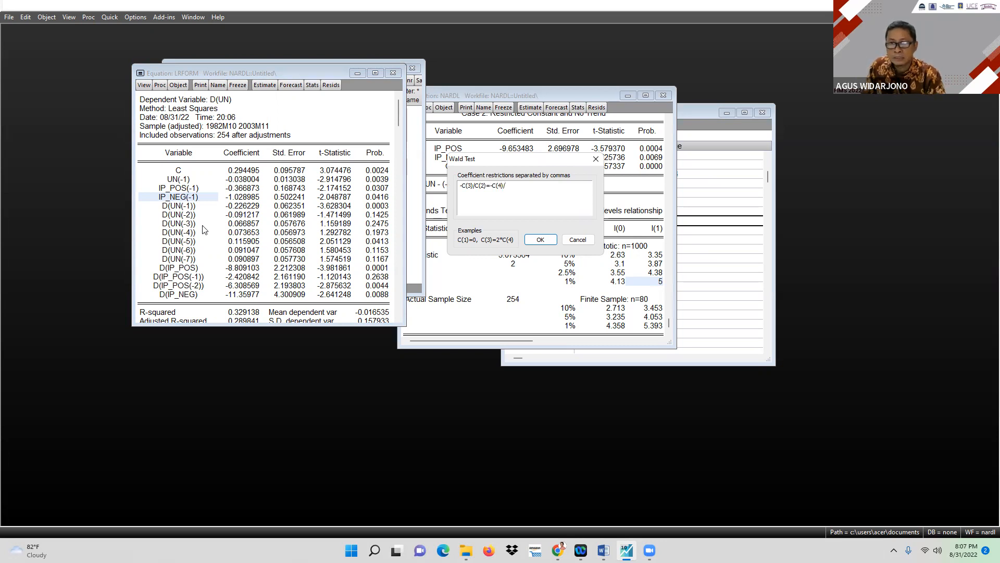
pyautogui.write('/C(2')
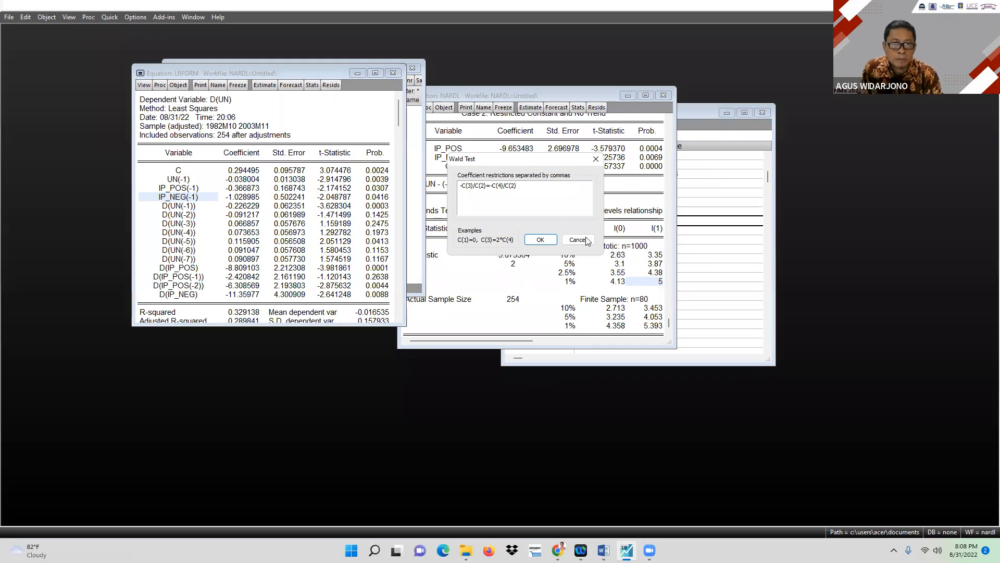
pyautogui.click(540, 240)
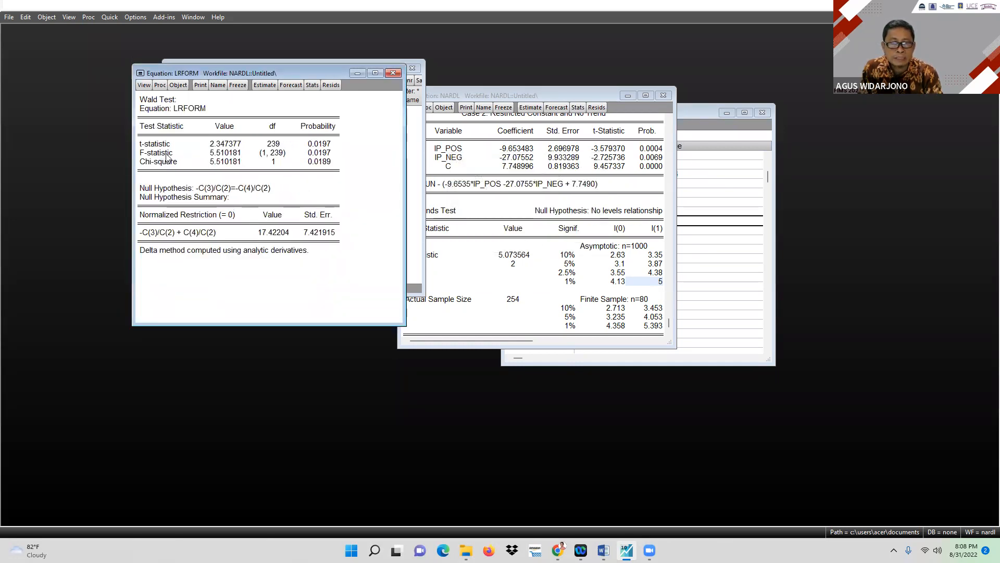
pyautogui.click(326, 155)
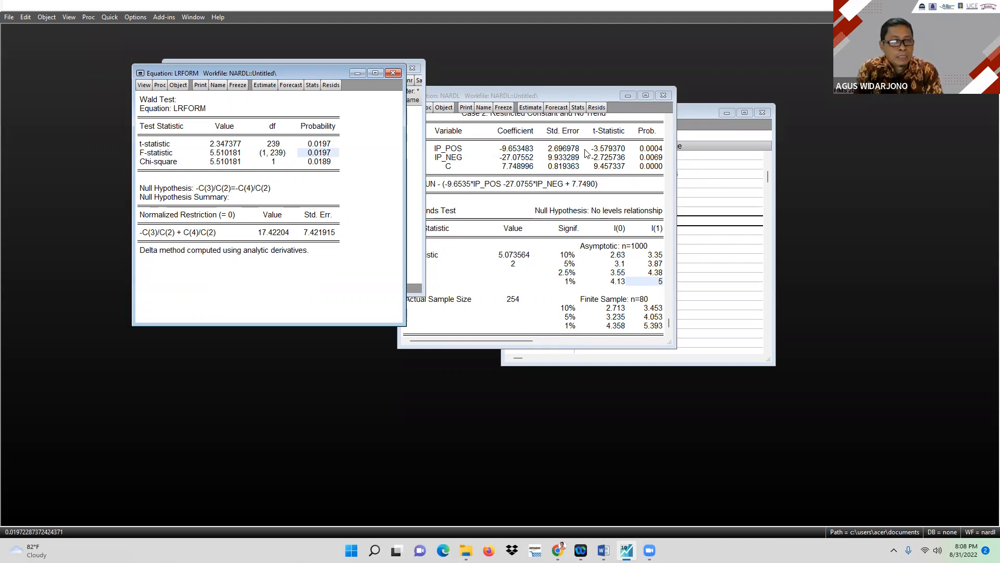
# Place the NARDL bounds test window clear of the Wald test, widen it, and compare the IP_POS and IP_NEG long-run coefficients.
pyautogui.moveTo(555, 95); pyautogui.dragTo(623, 92)
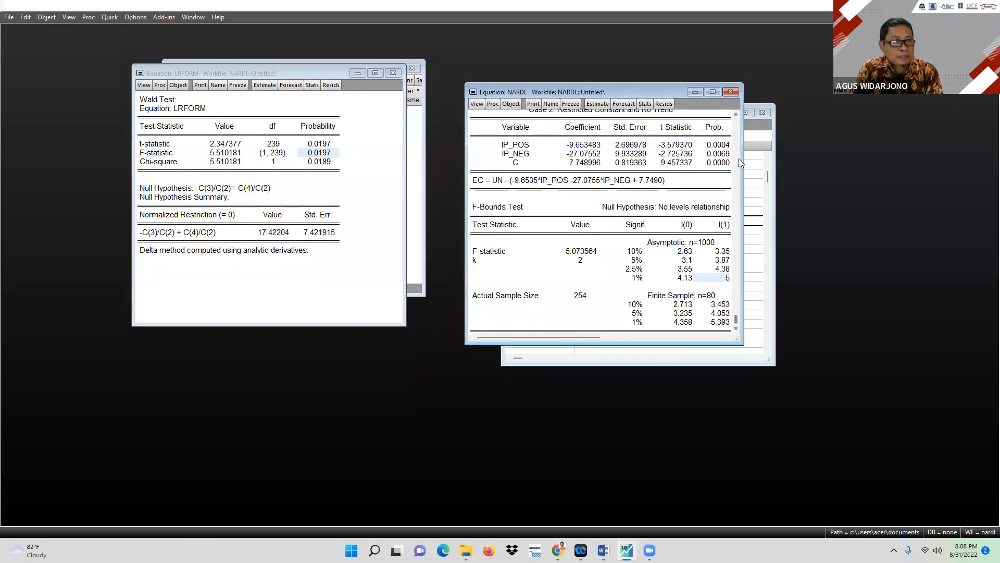
pyautogui.moveTo(741, 160); pyautogui.dragTo(789, 159)
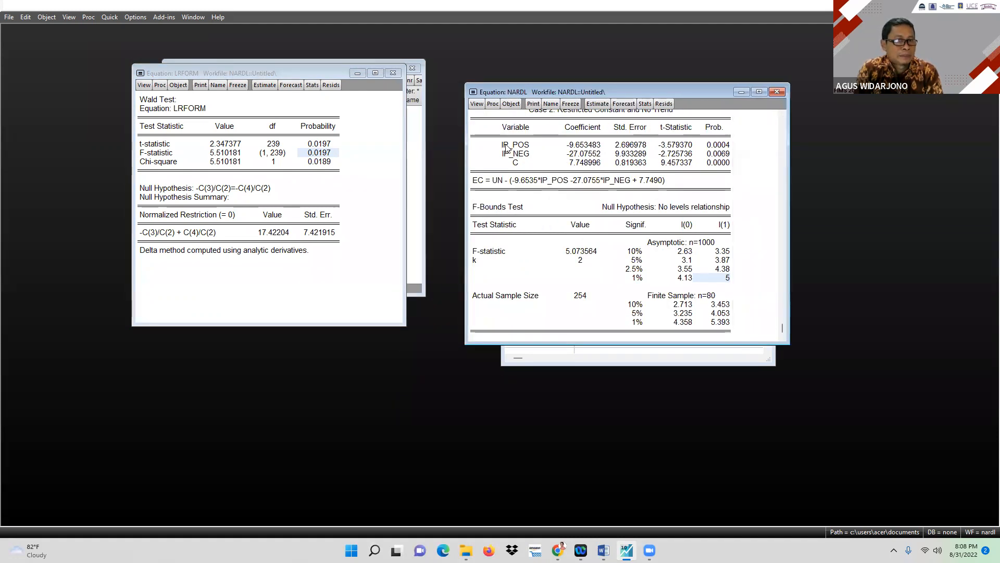
pyautogui.click(501, 147)
pyautogui.click(525, 156)
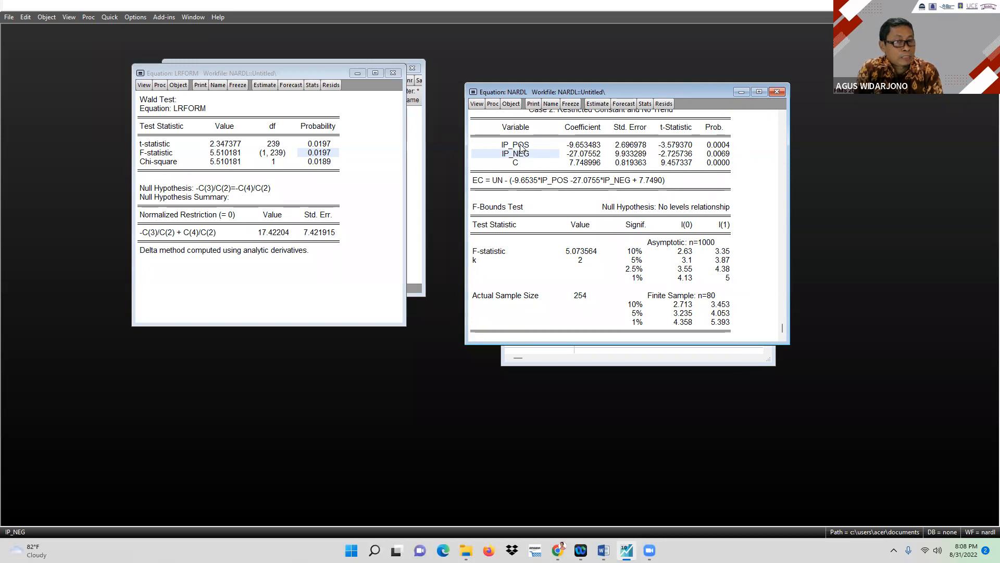
pyautogui.click(521, 148)
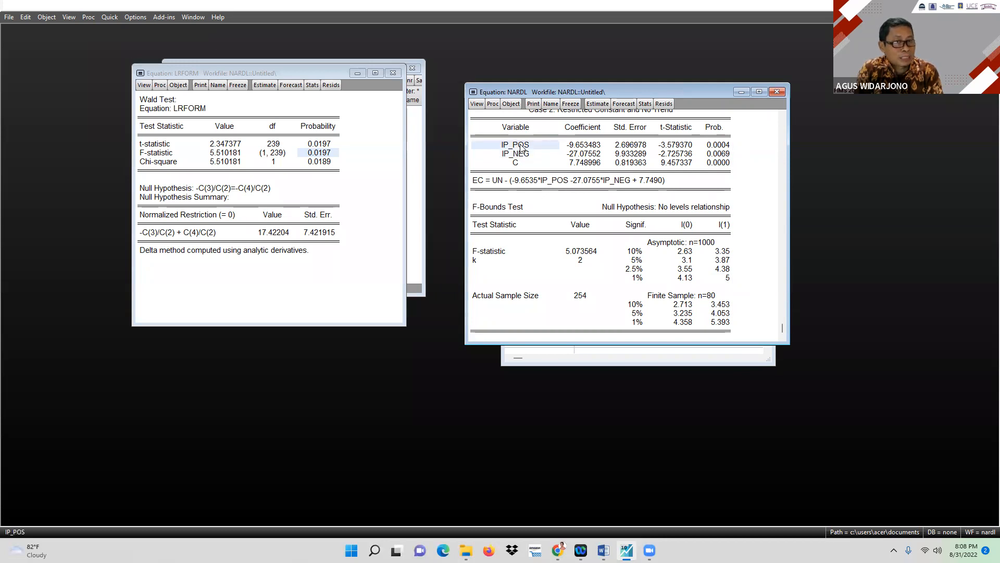
# Examine the probabilities and long-run coefficients of IP_POS and IP_NEG in the NARDL levels equation to judge their significance and size.
pyautogui.click(524, 155)
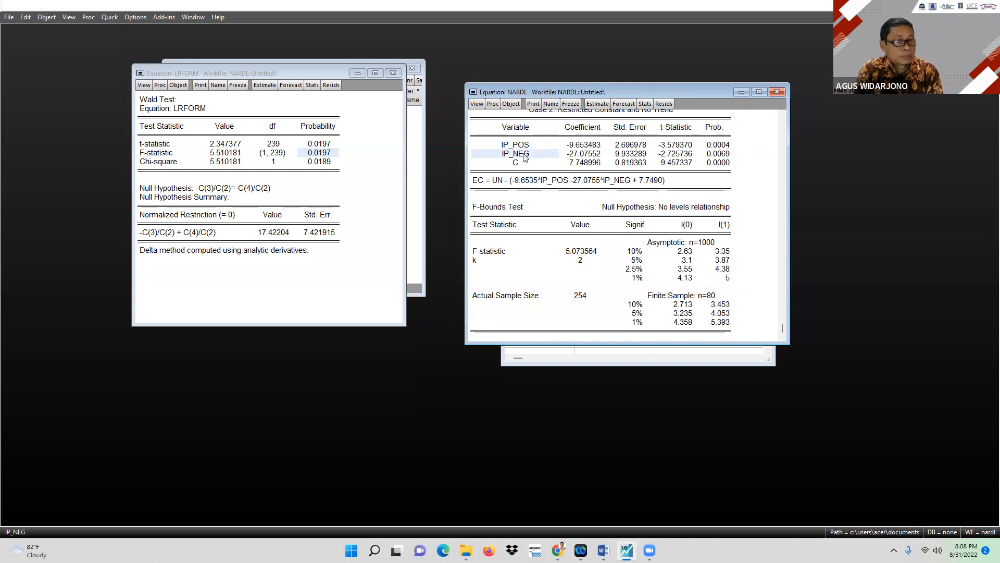
pyautogui.click(504, 147)
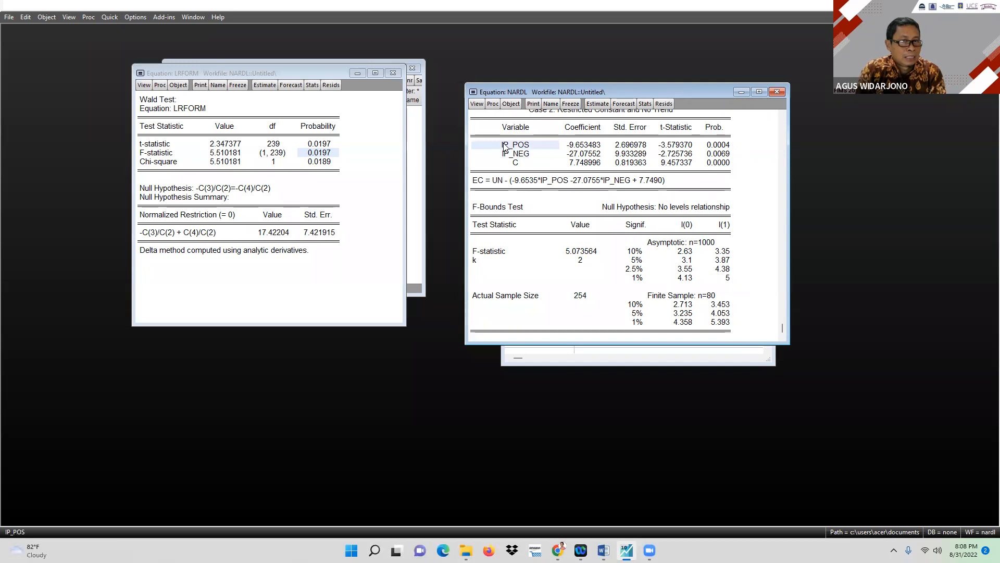
pyautogui.click(722, 148)
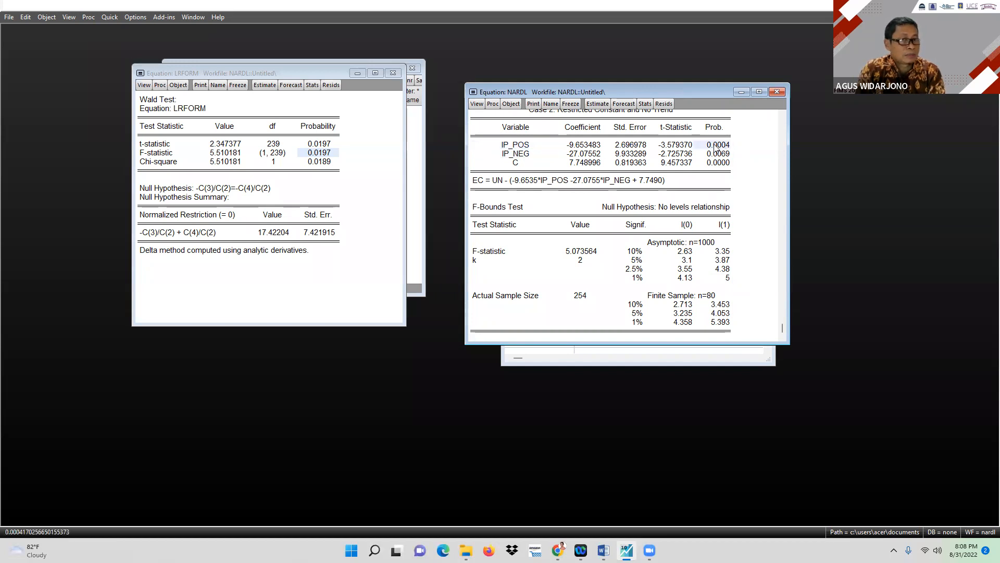
pyautogui.click(508, 154)
pyautogui.click(718, 155)
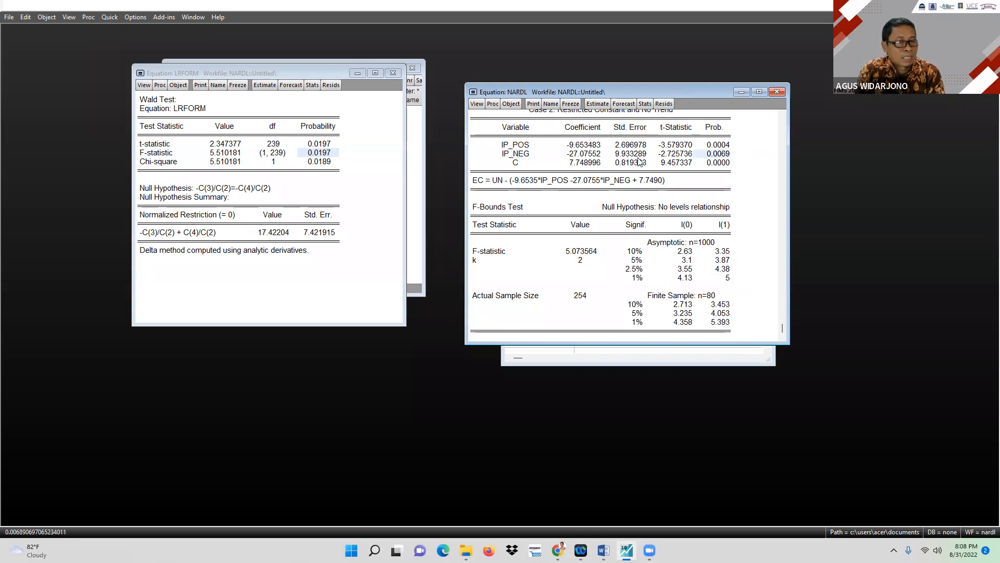
pyautogui.click(584, 145)
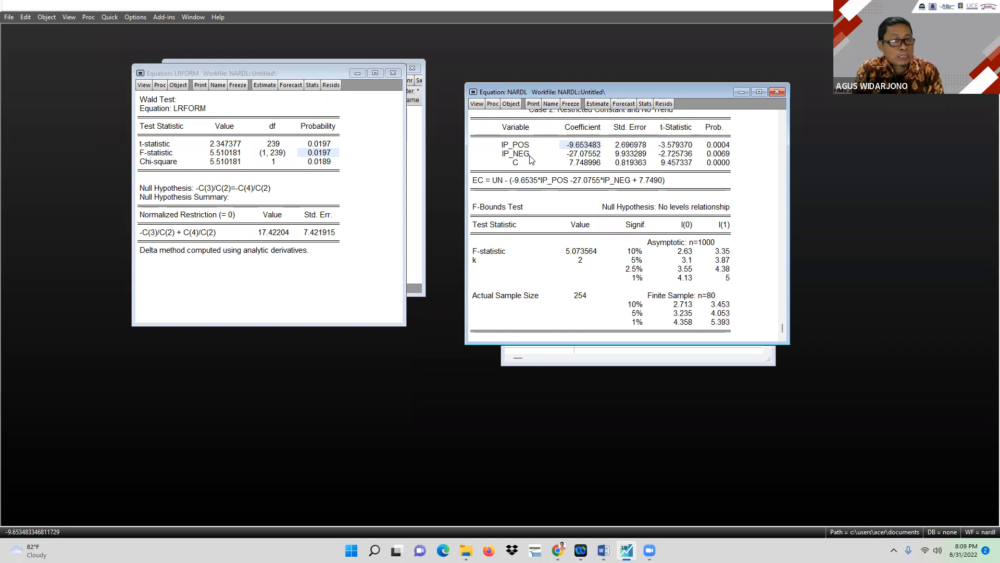
pyautogui.click(572, 156)
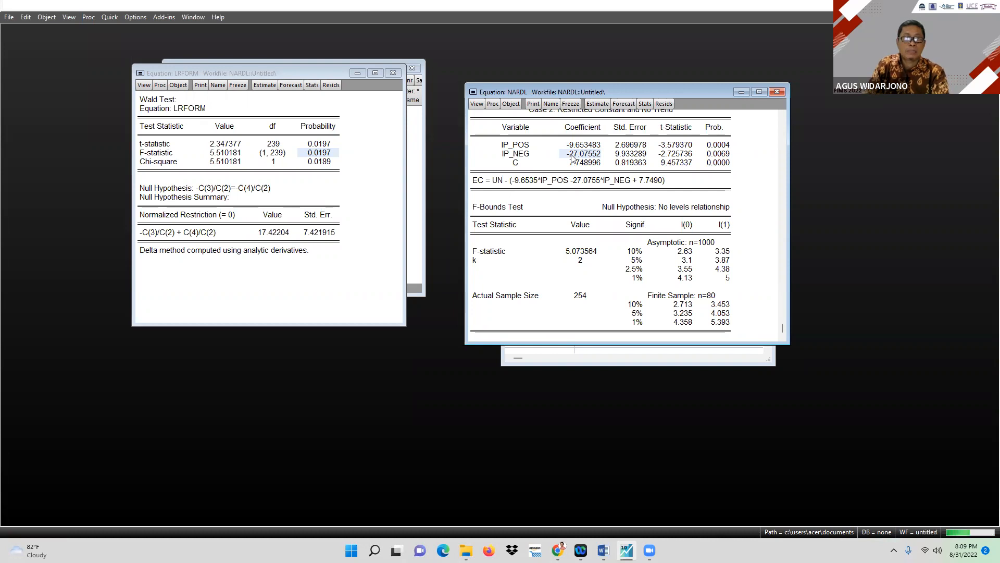
# Generate the NARDL multiplier graph with the add-in, place it over the Wald test and bounds test windows, and inspect the IP(-) multiplier curve.
pyautogui.click(164, 16)
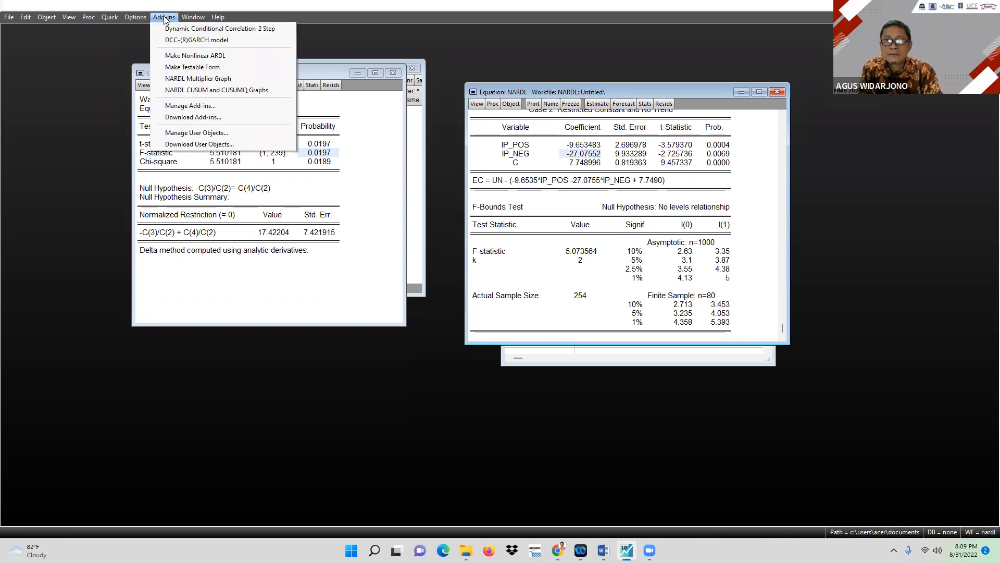
pyautogui.click(222, 79)
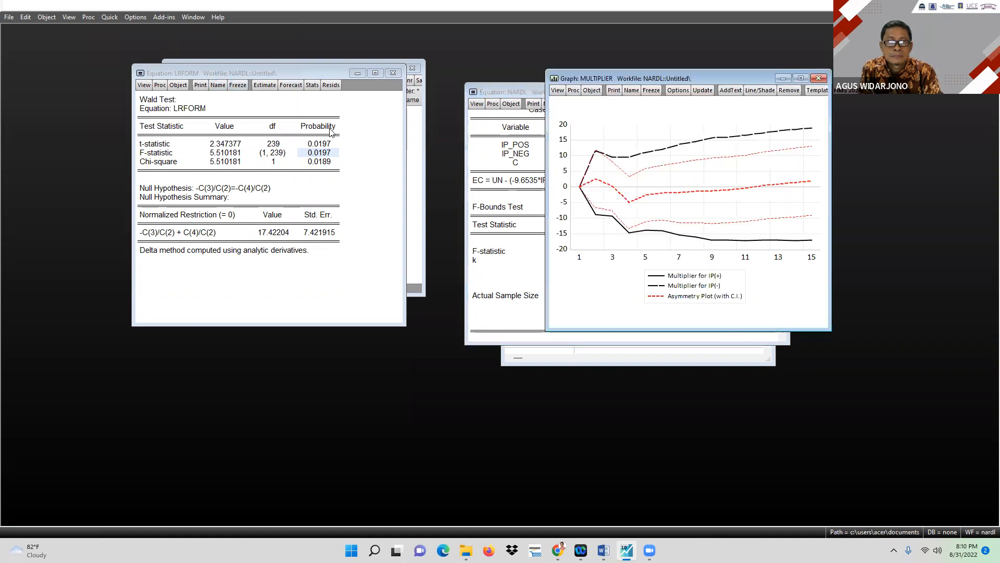
pyautogui.moveTo(723, 79); pyautogui.dragTo(465, 100)
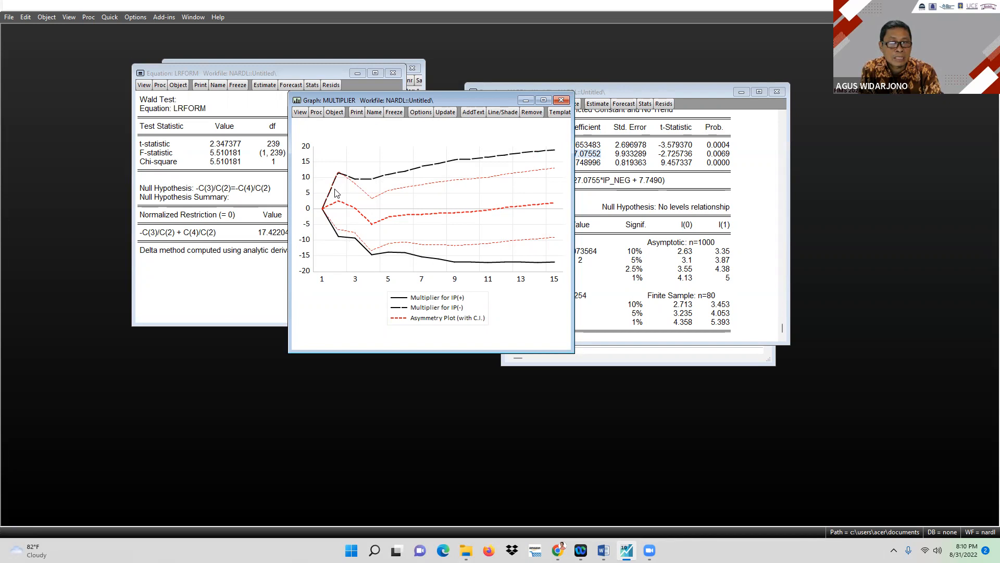
pyautogui.moveTo(464, 166)
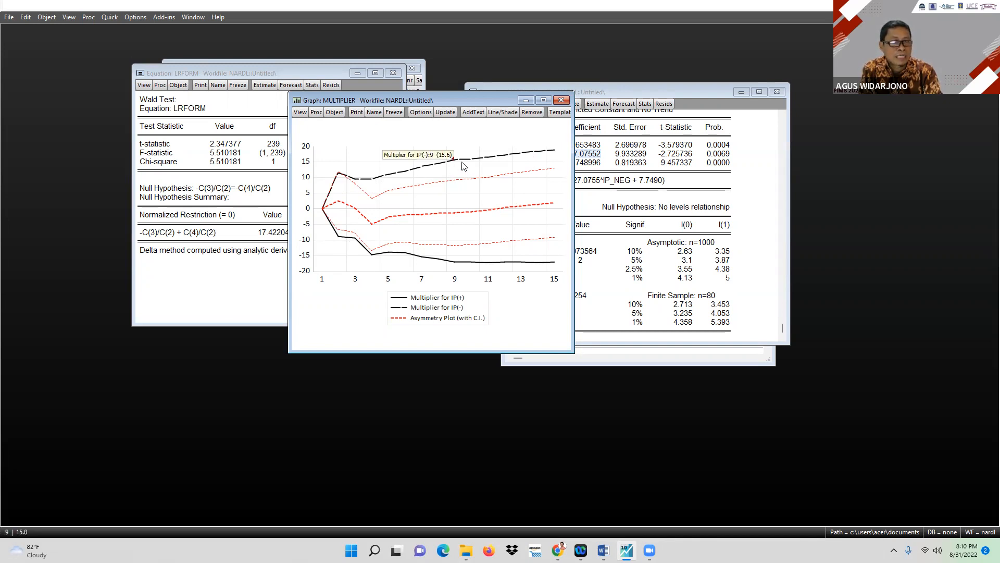